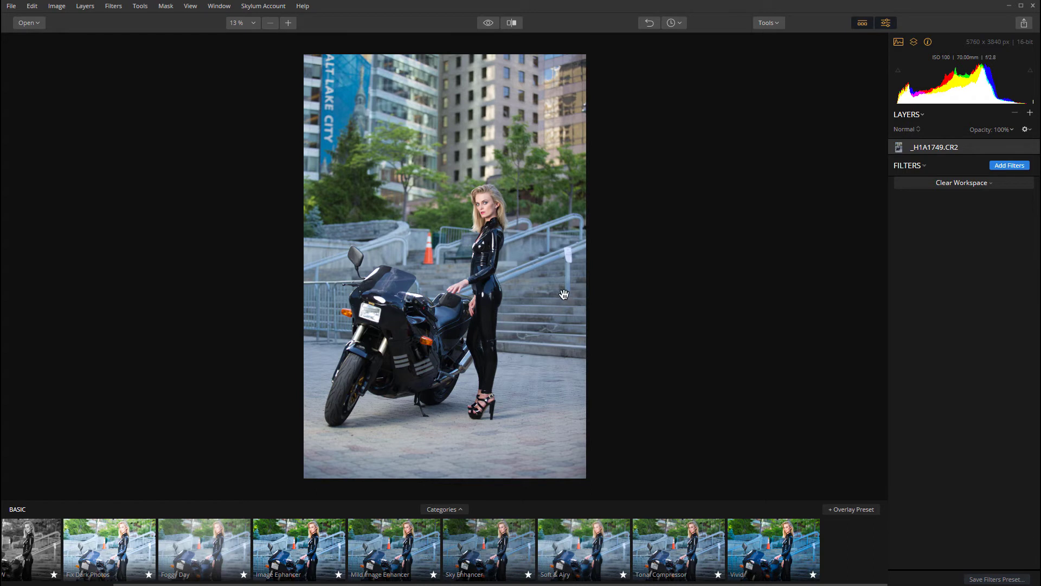
# Step: Discard the unsaved edits to _H1A1749.CR2 and open _H1A1794.CR2 from File > Open instead
pyautogui.click(11, 6)
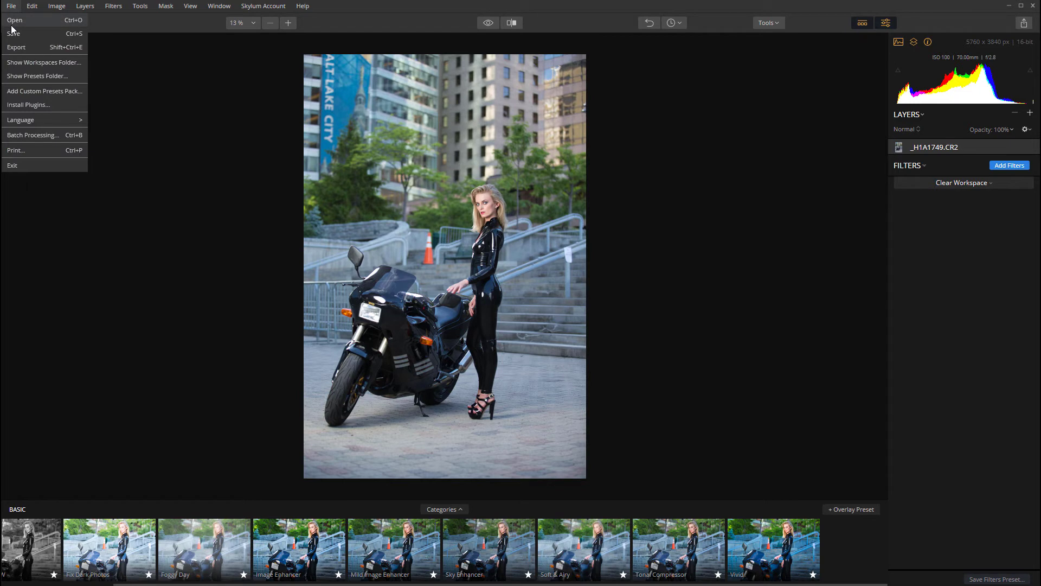
pyautogui.click(44, 19)
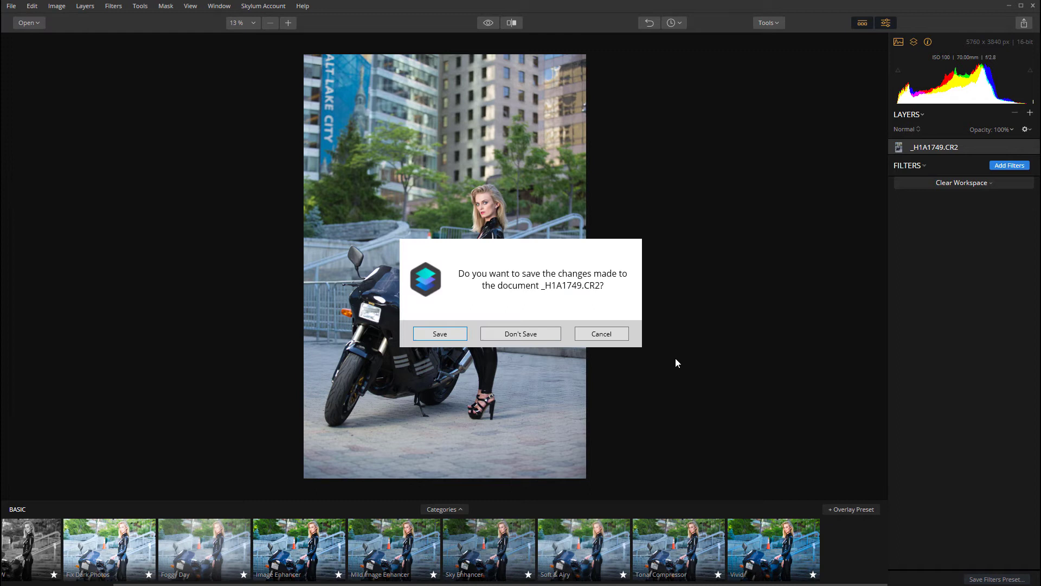
pyautogui.click(521, 334)
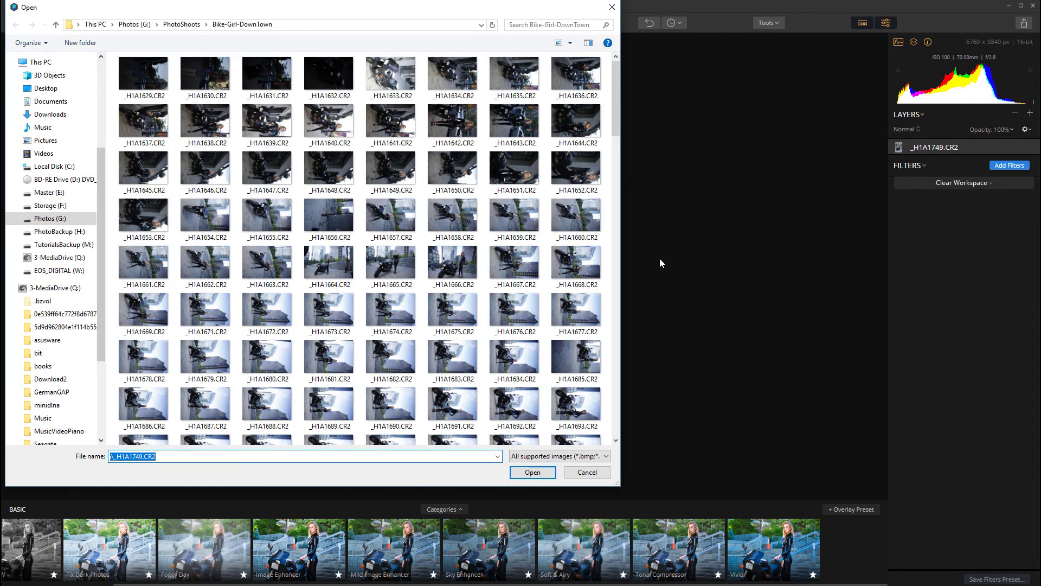
pyautogui.scroll(-5, 455, 309)
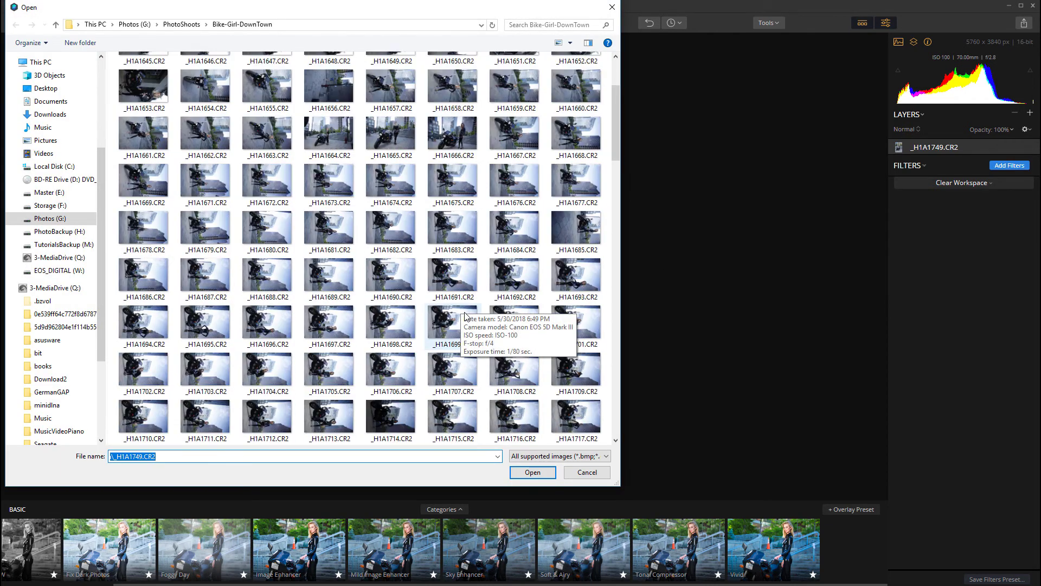
pyautogui.scroll(-7, 467, 312)
pyautogui.scroll(-2, 469, 307)
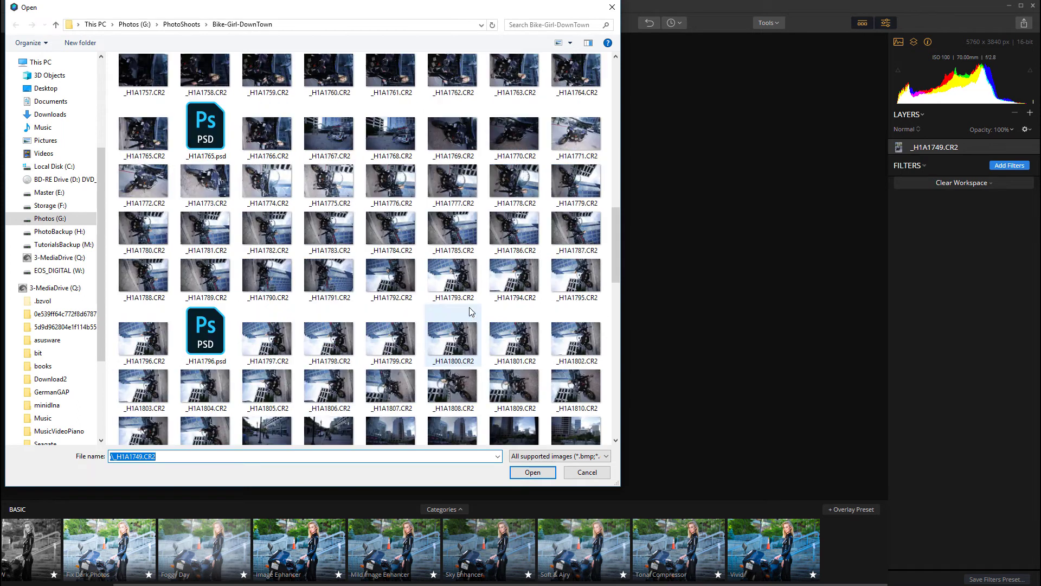
pyautogui.doubleClick(518, 285)
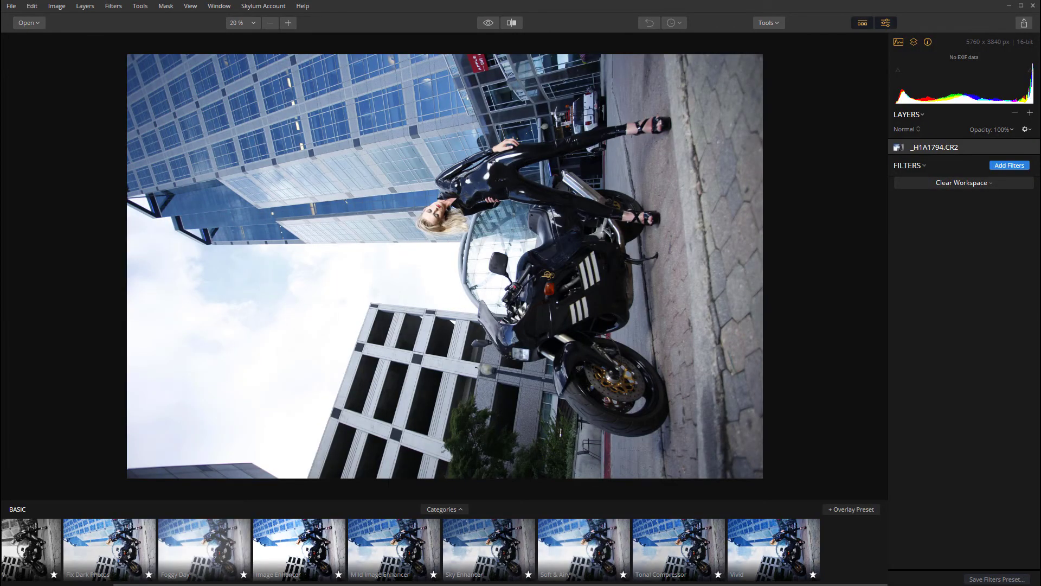
# Step: Switch to Adobe Bridge and scroll through the Bike-Girl-DownTown shoot thumbnails
pyautogui.hotkey('alt', 'Tab')
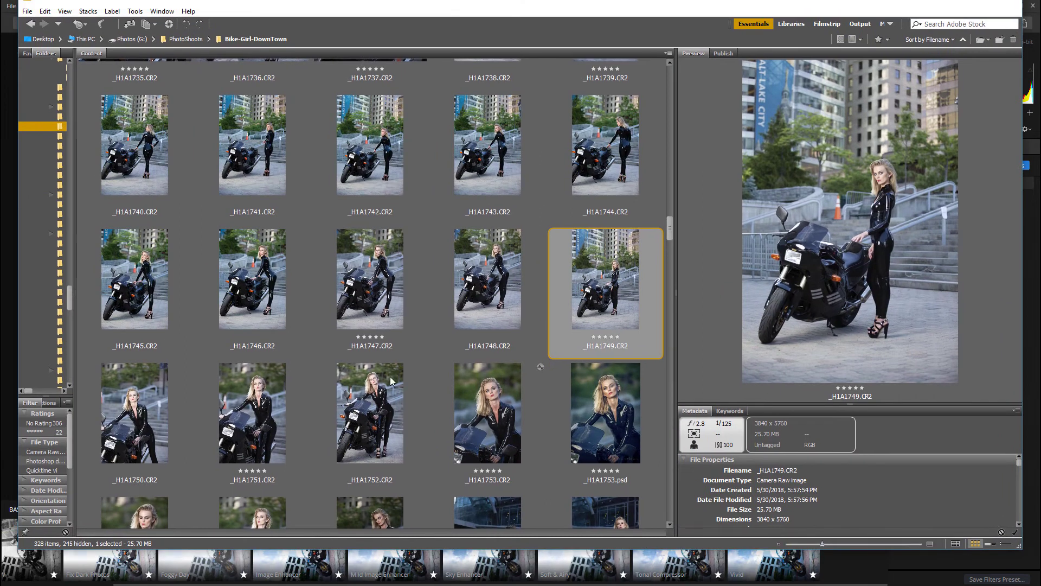
pyautogui.scroll(-2, 394, 374)
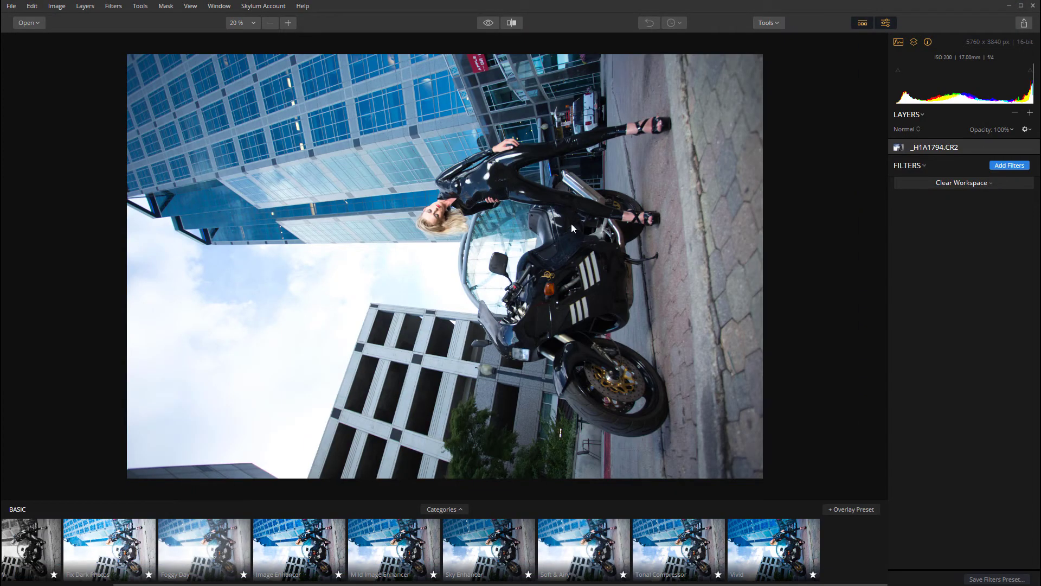
pyautogui.click(11, 6)
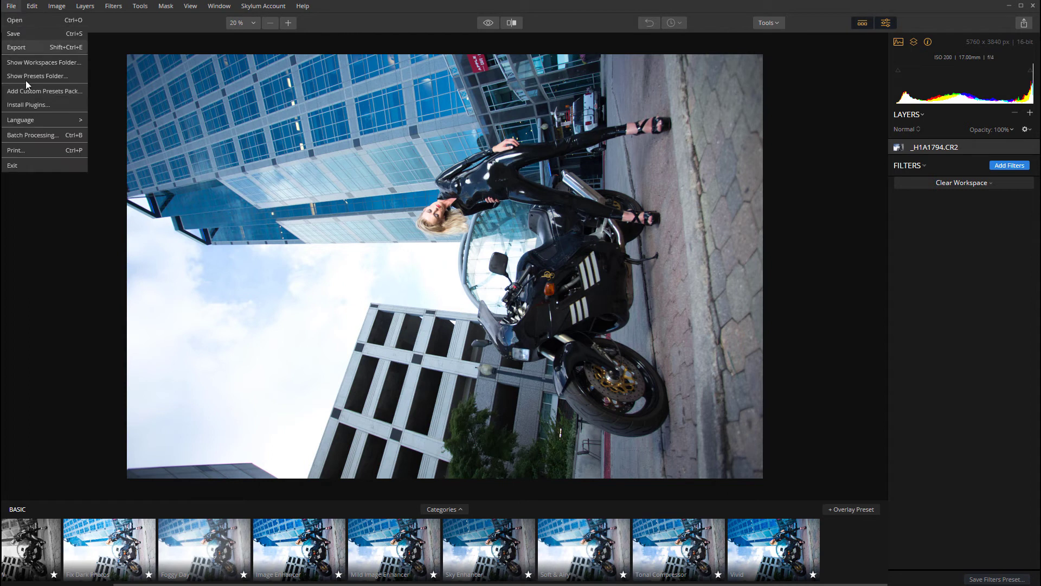
pyautogui.click(28, 102)
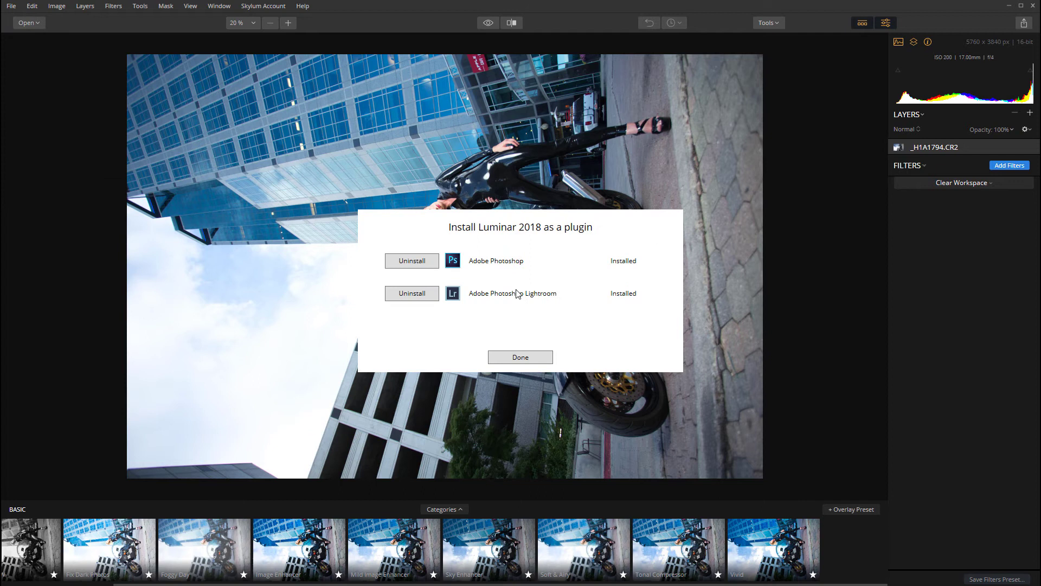
pyautogui.click(542, 362)
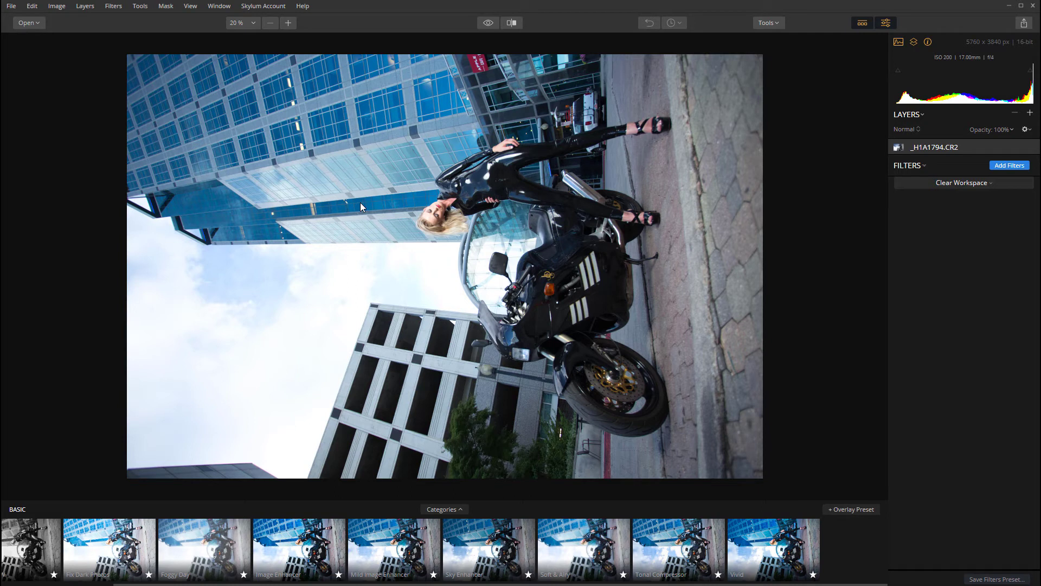
# Step: Rotate _H1A1794.CR2 left with Ctrl+[ until the bike and model stand upright
pyautogui.hotkey('ctrl', '[')
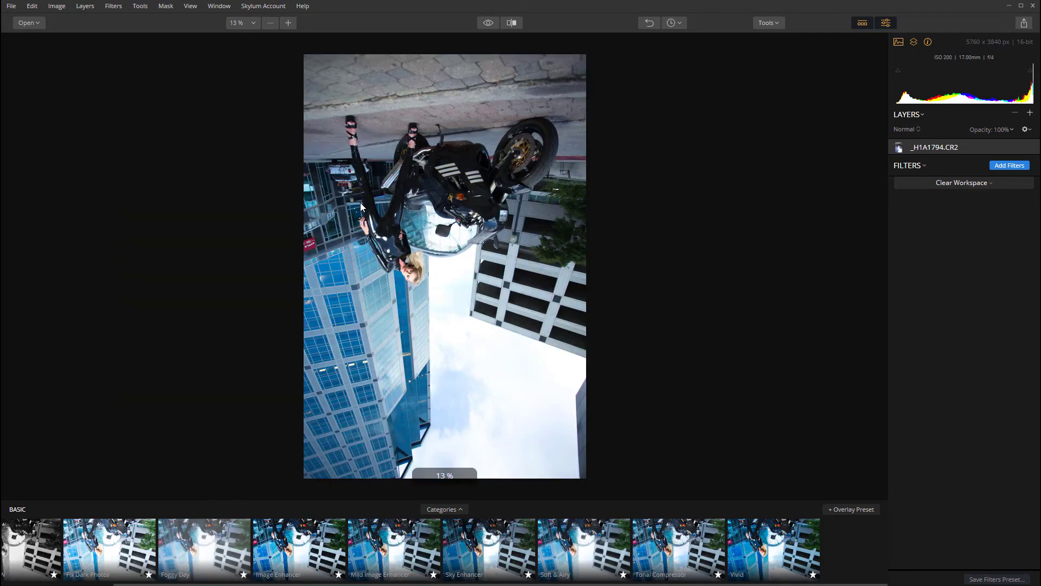
pyautogui.hotkey('ctrl', '[')
pyautogui.hotkey('ctrl', '[')
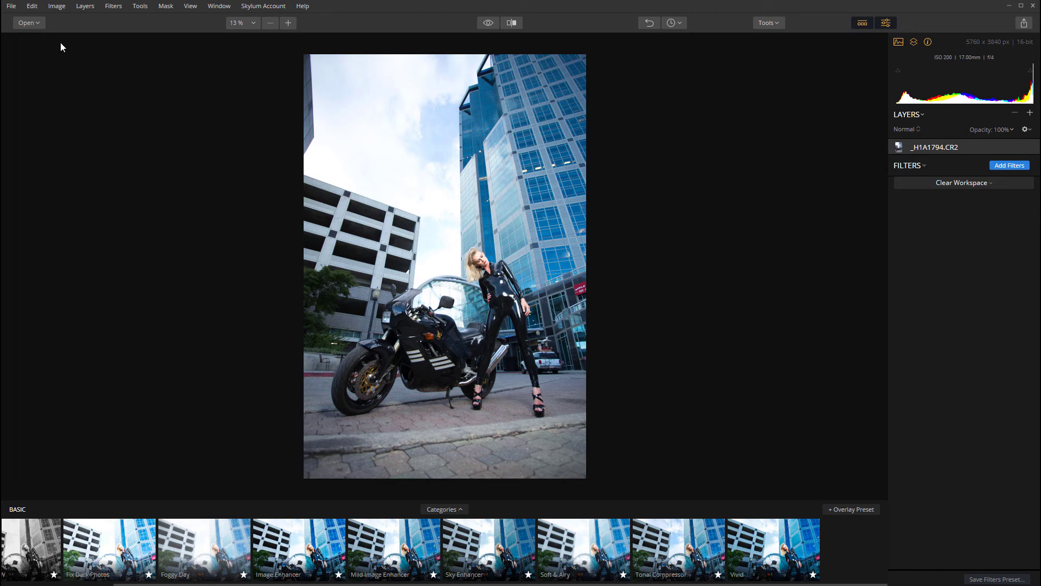
# Step: Drop down Luminar's File menu over the upright _H1A1794.CR2 photo
pyautogui.click(11, 7)
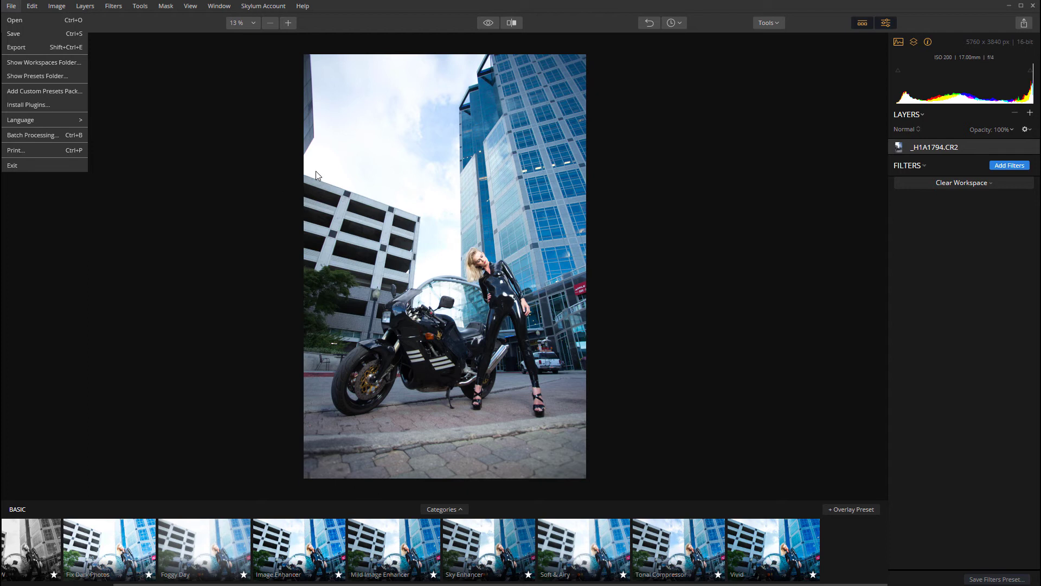
# Step: Check the plugin installation status under File > Install Plugins, then close it with Done
pyautogui.click(12, 6)
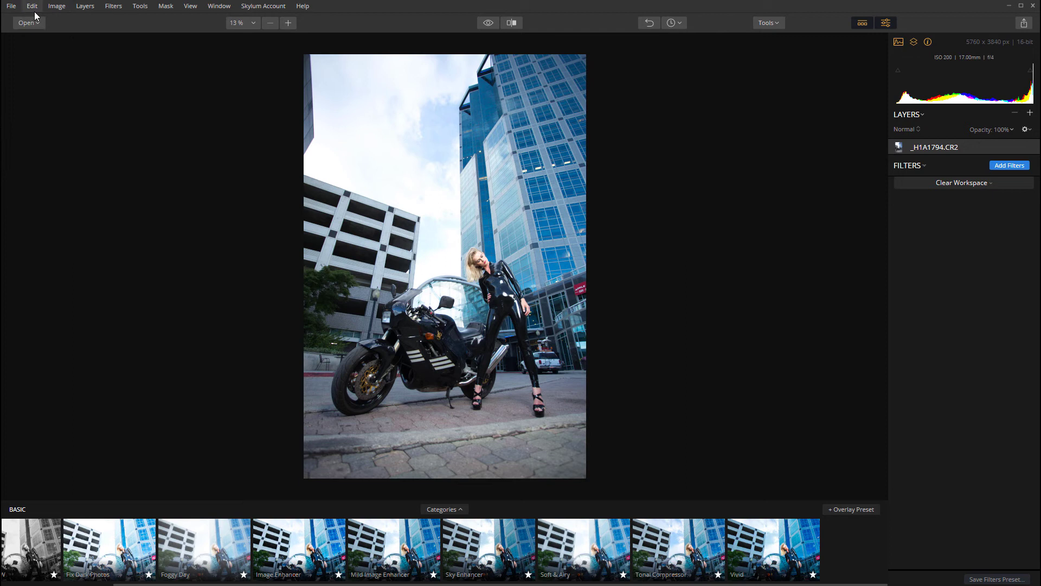
pyautogui.click(11, 6)
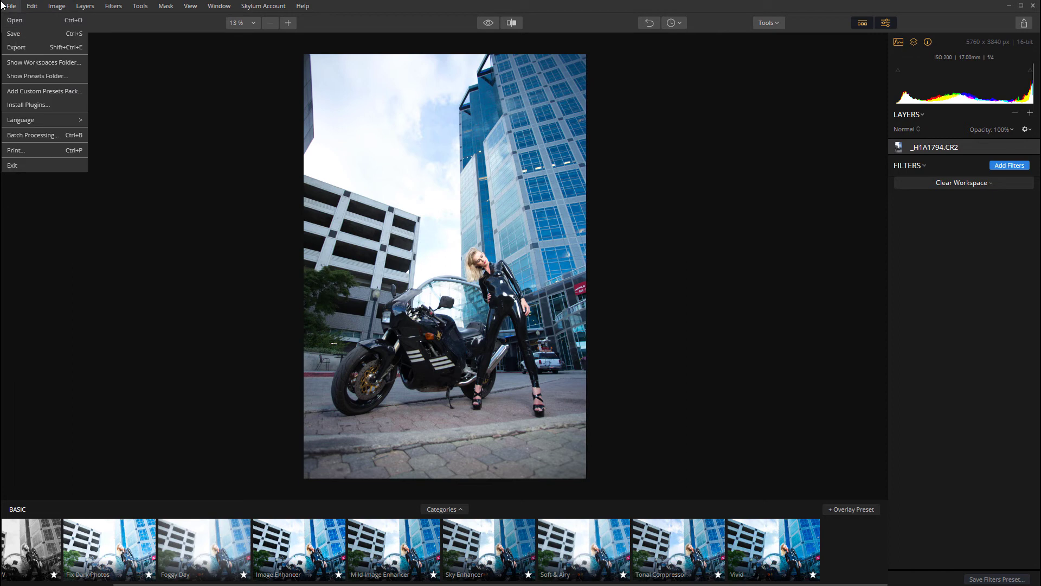
pyautogui.click(49, 106)
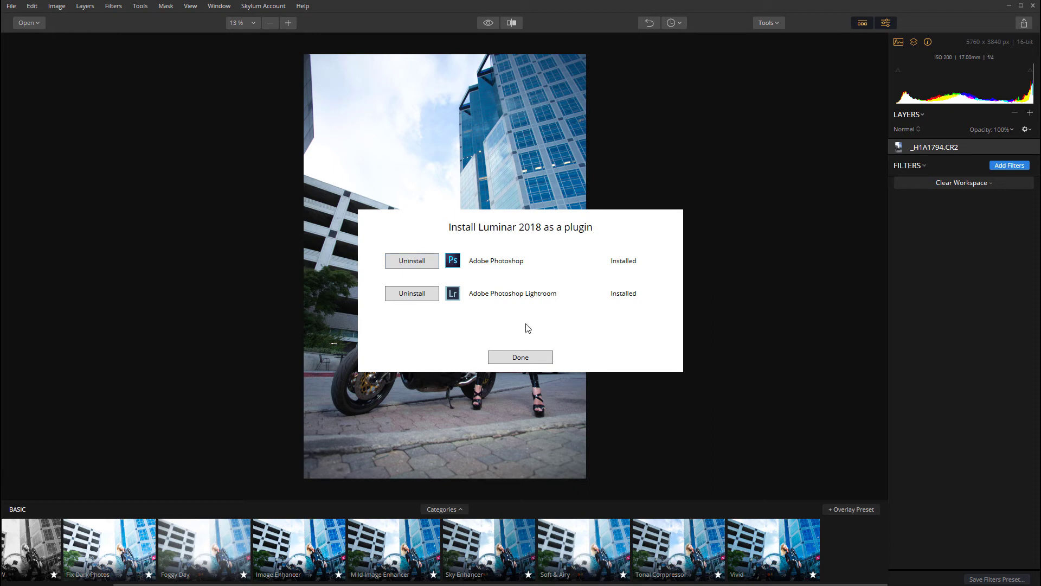
pyautogui.click(520, 357)
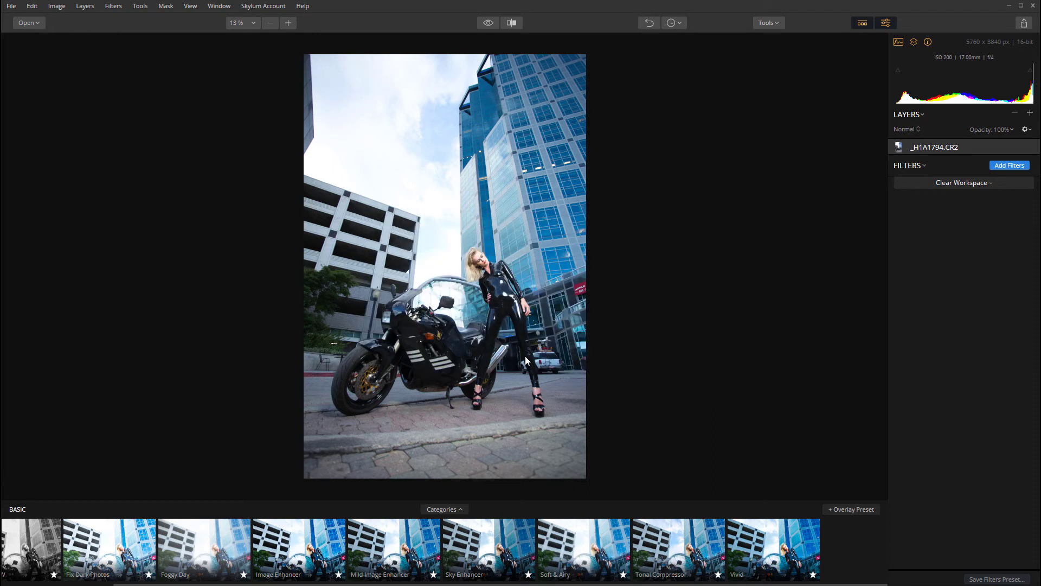
# Step: Browse the File > Language list, keeping English, and dismiss the menus
pyautogui.click(11, 6)
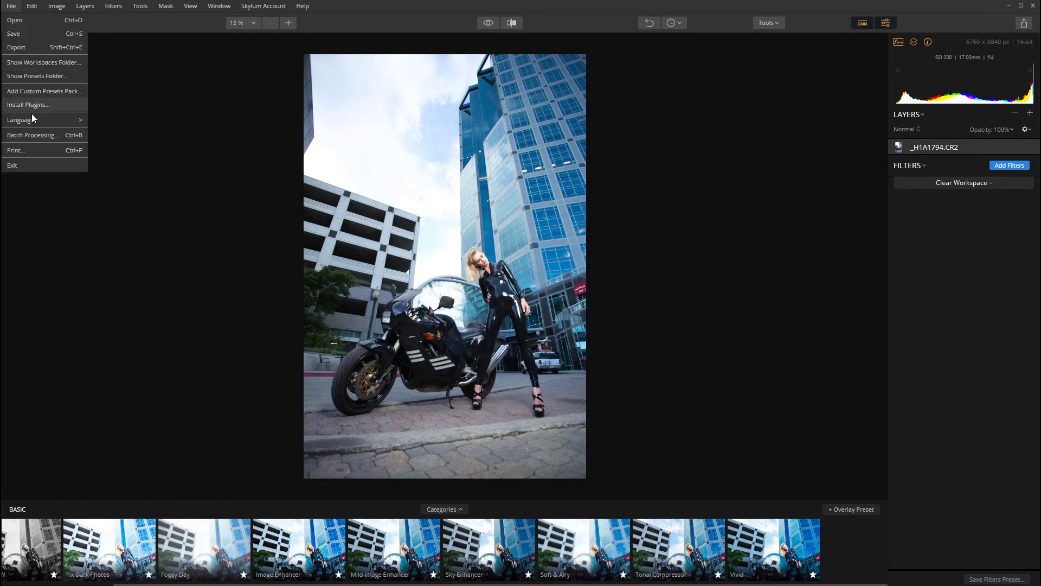
pyautogui.moveTo(32, 117)
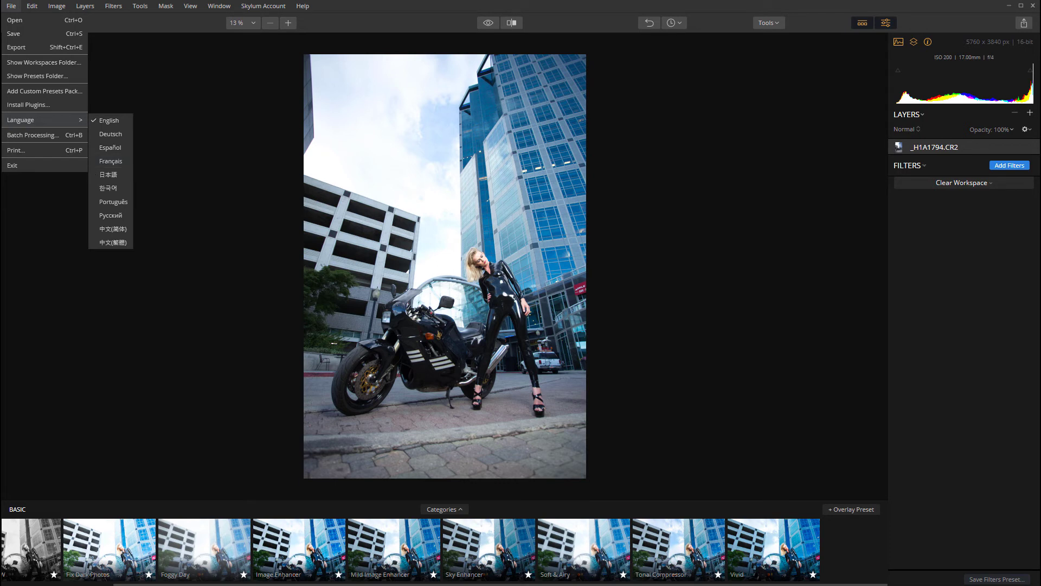
pyautogui.click(144, 223)
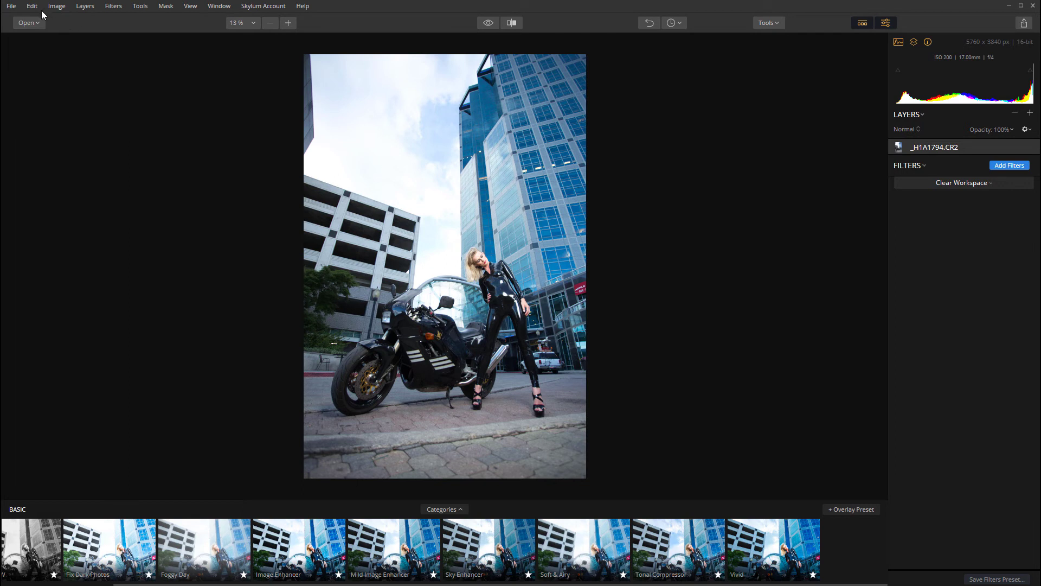
# Step: Apply Image > Fix Lens Distortion, expand all filters, and glance through the Tools dropdown
pyautogui.click(64, 7)
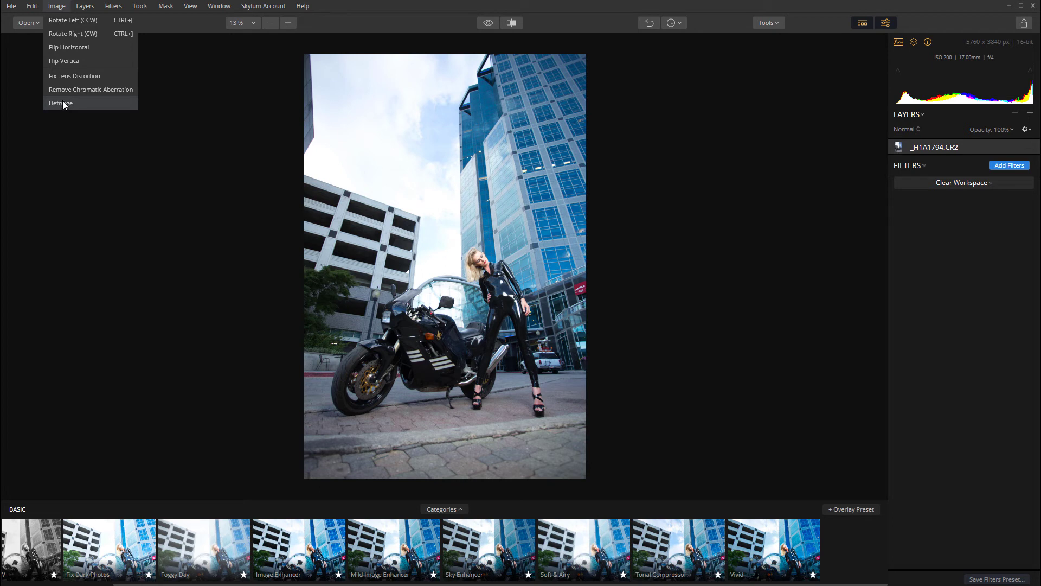
pyautogui.click(75, 75)
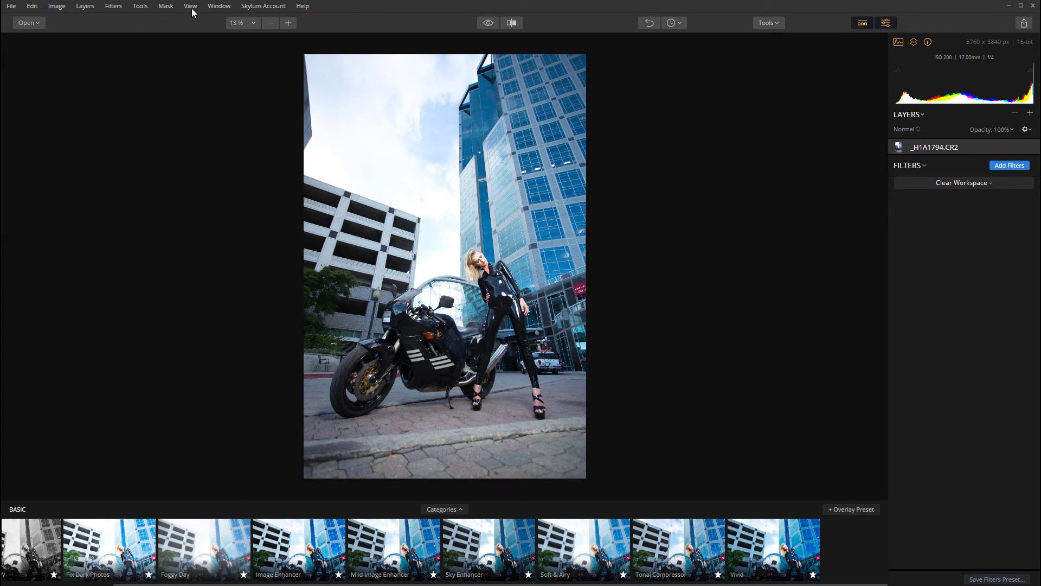
pyautogui.click(119, 6)
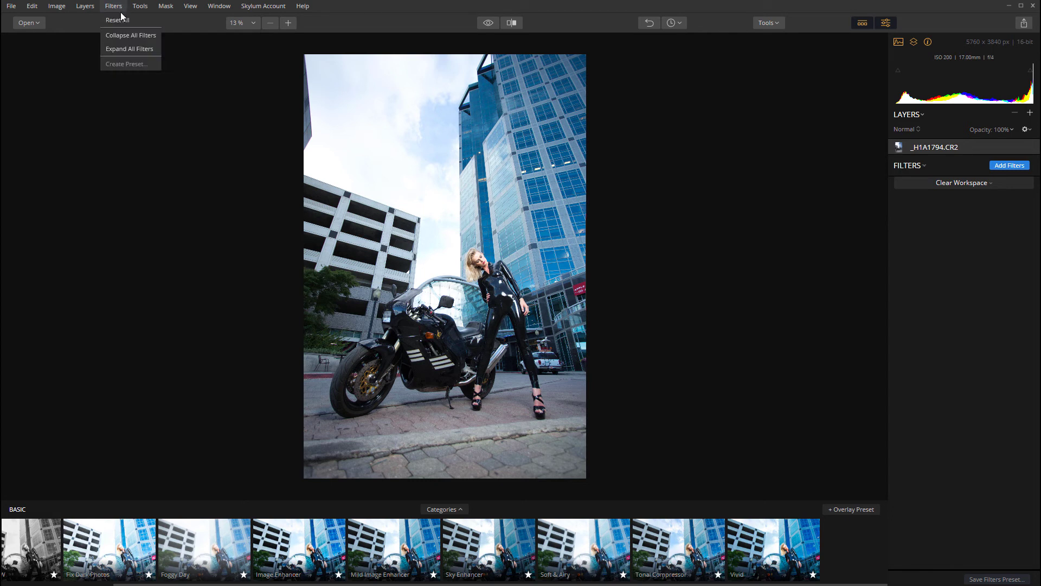
pyautogui.click(108, 49)
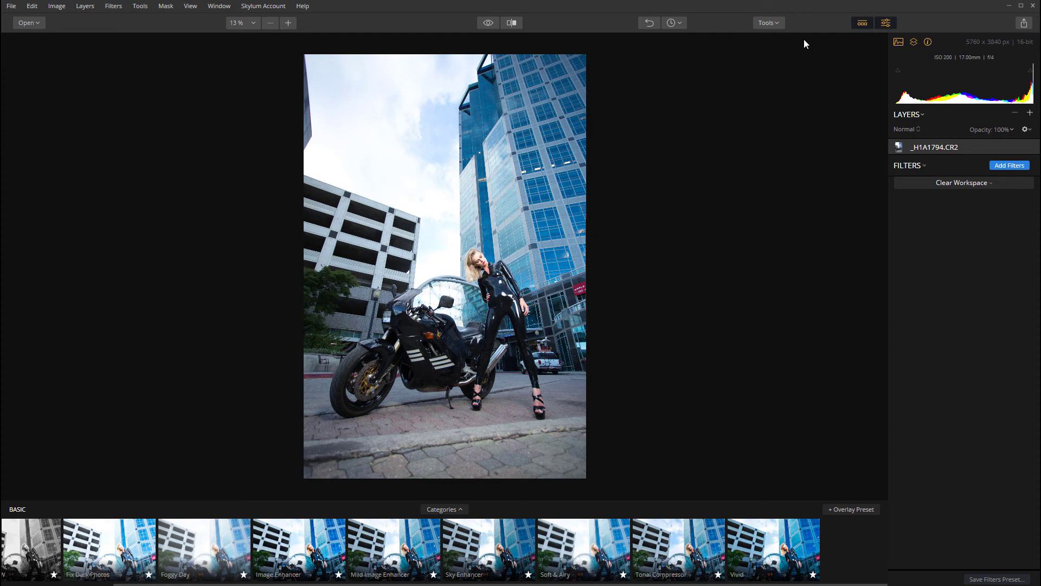
pyautogui.click(780, 20)
pyautogui.click(839, 223)
pyautogui.click(1010, 165)
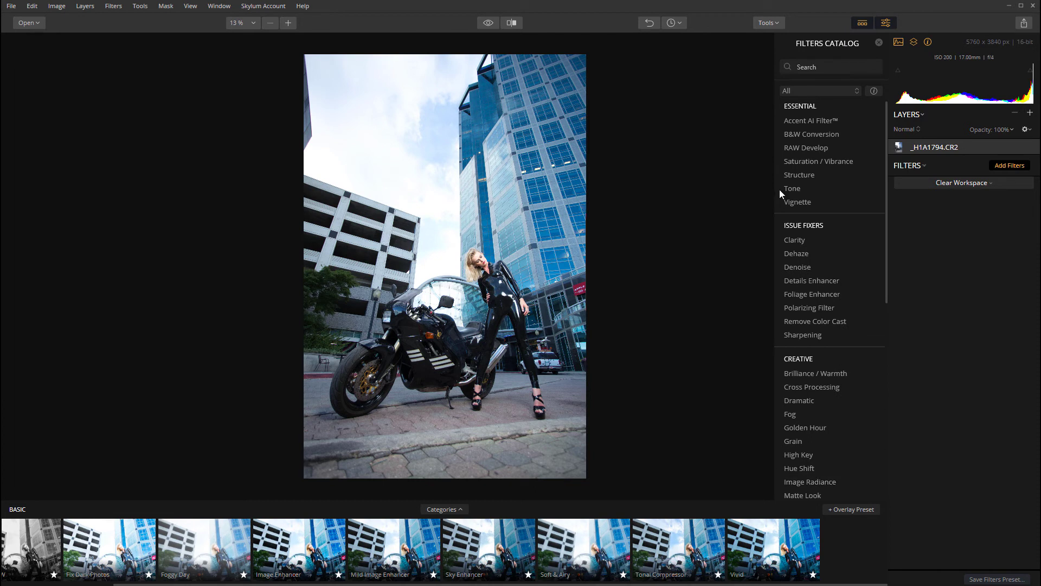
pyautogui.scroll(-6, 812, 164)
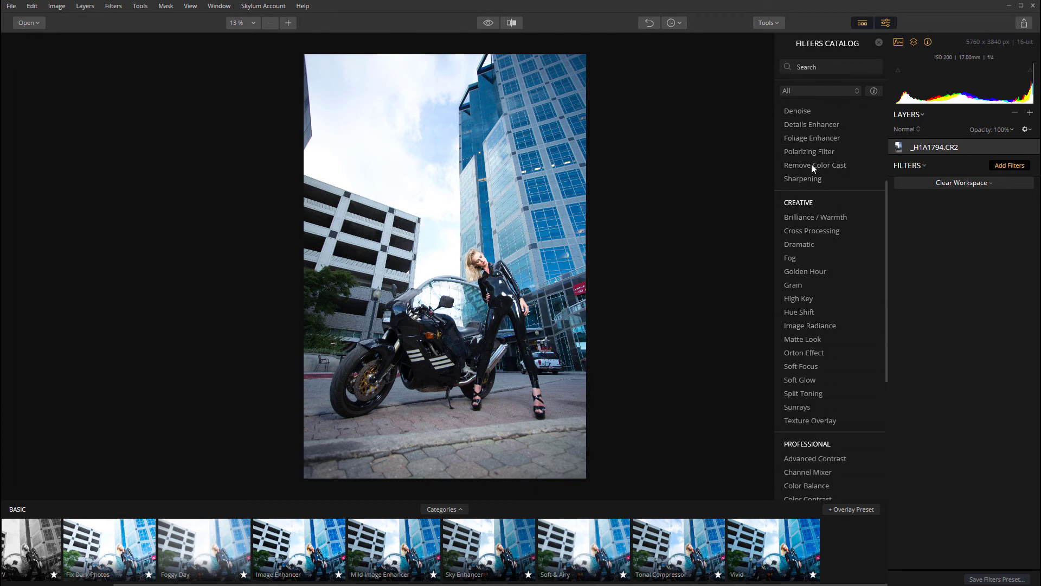
pyautogui.scroll(-1, 811, 164)
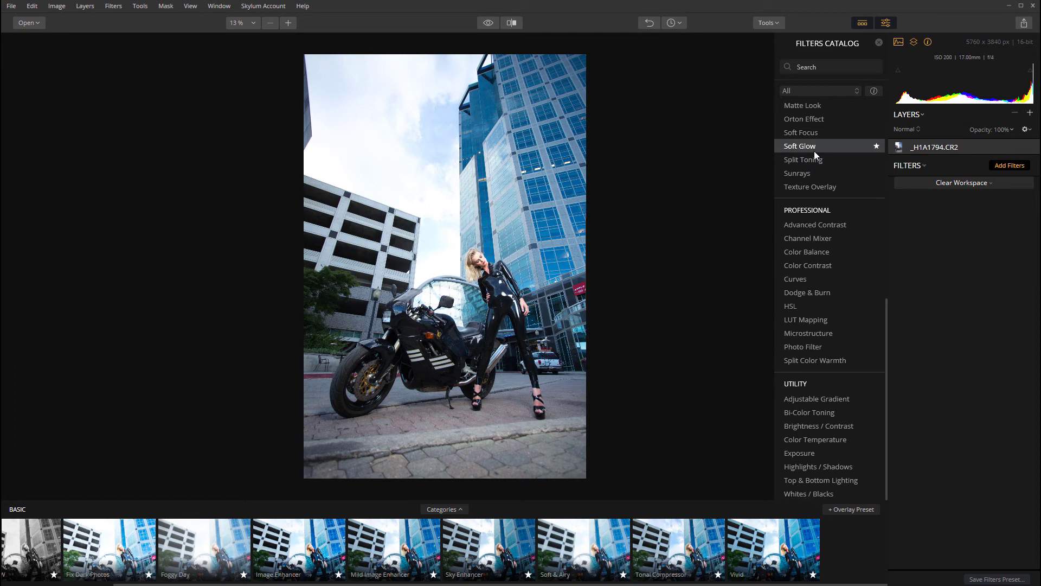
pyautogui.scroll(6, 816, 152)
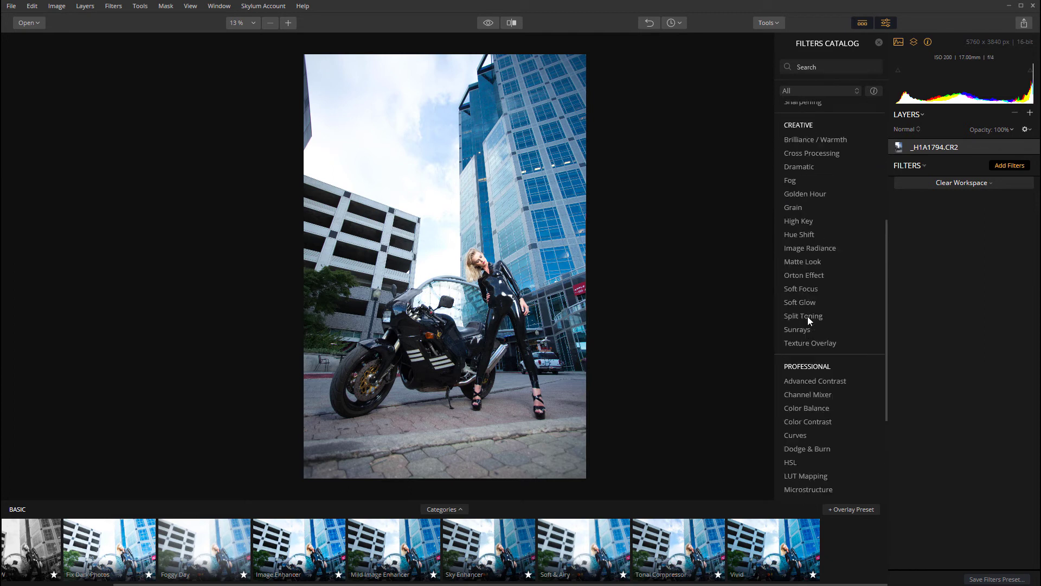
pyautogui.scroll(8, 818, 269)
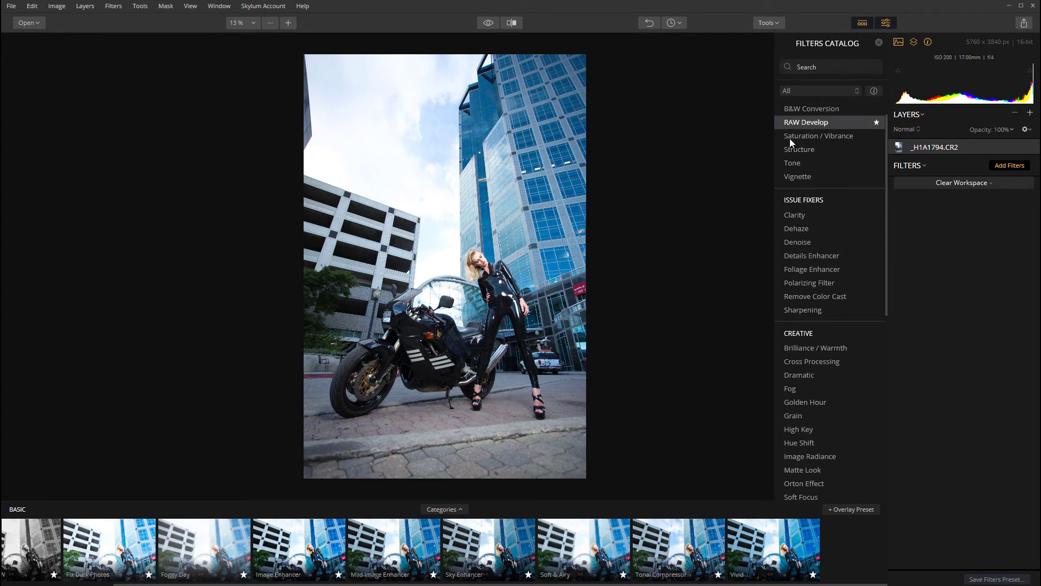
pyautogui.scroll(1, 797, 155)
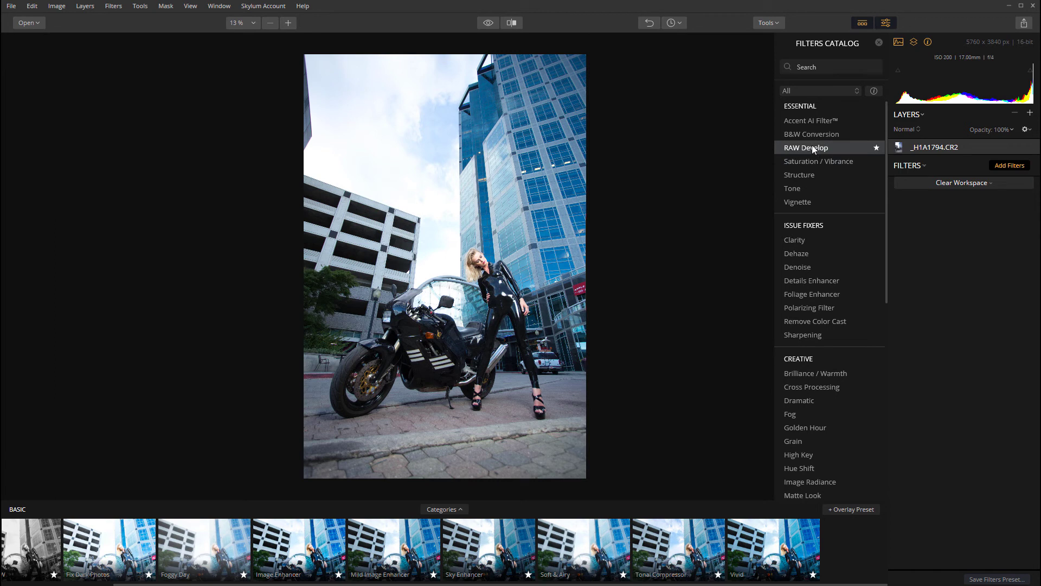
# Step: Add RAW Develop, try out Clarity, and settle Highlights at -100 to darken the sky
pyautogui.click(812, 144)
pyautogui.click(812, 145)
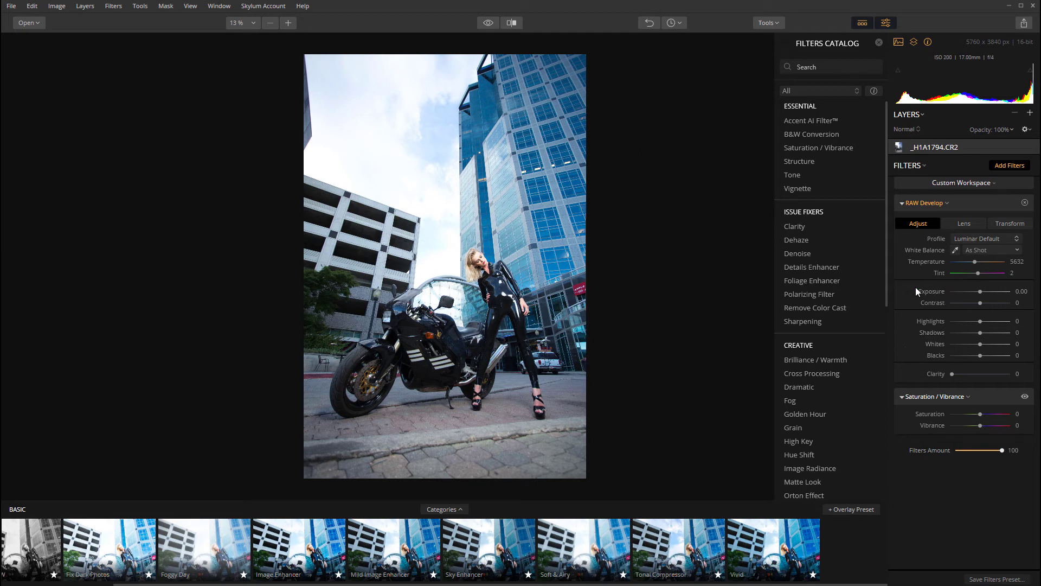
pyautogui.moveTo(981, 322)
pyautogui.mouseDown()
pyautogui.moveTo(932, 319)
pyautogui.moveTo(1001, 333)
pyautogui.moveTo(964, 333)
pyautogui.moveTo(991, 336)
pyautogui.mouseUp()
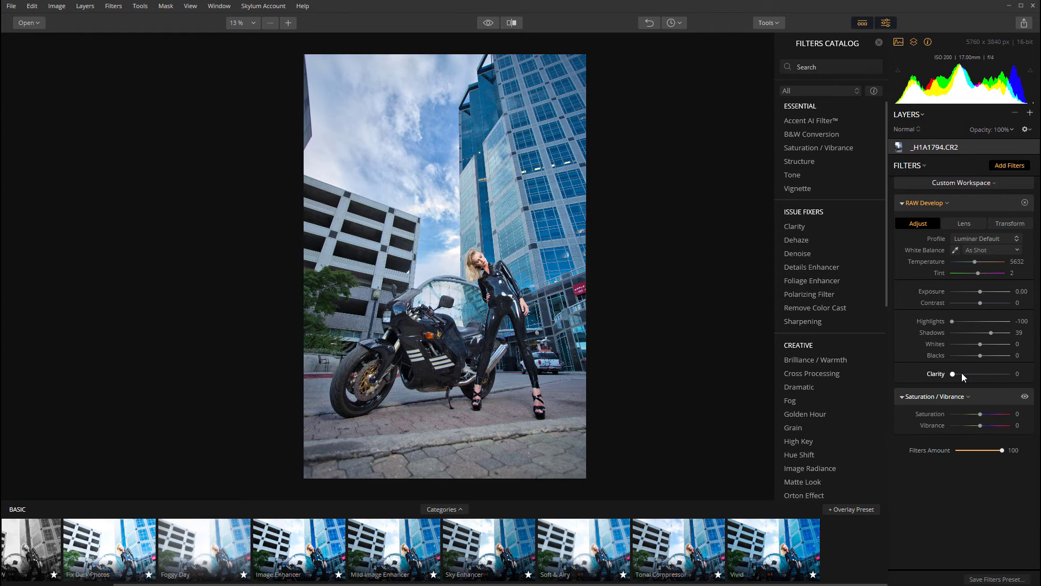
pyautogui.moveTo(961, 373)
pyautogui.mouseDown()
pyautogui.moveTo(1000, 373)
pyautogui.moveTo(959, 374)
pyautogui.mouseUp()
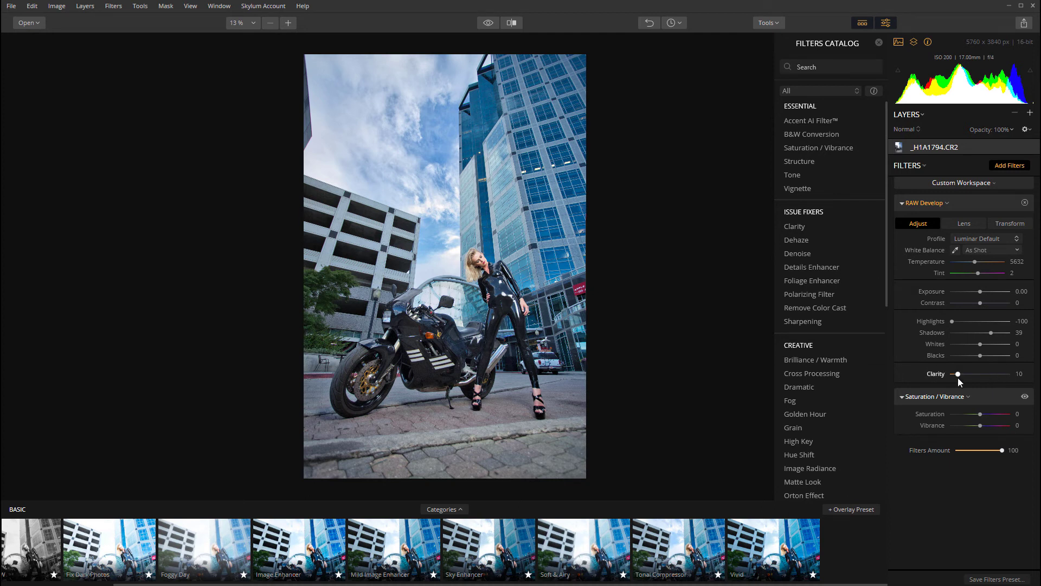
pyautogui.moveTo(959, 378)
pyautogui.mouseDown()
pyautogui.moveTo(1011, 377)
pyautogui.moveTo(952, 374)
pyautogui.mouseUp()
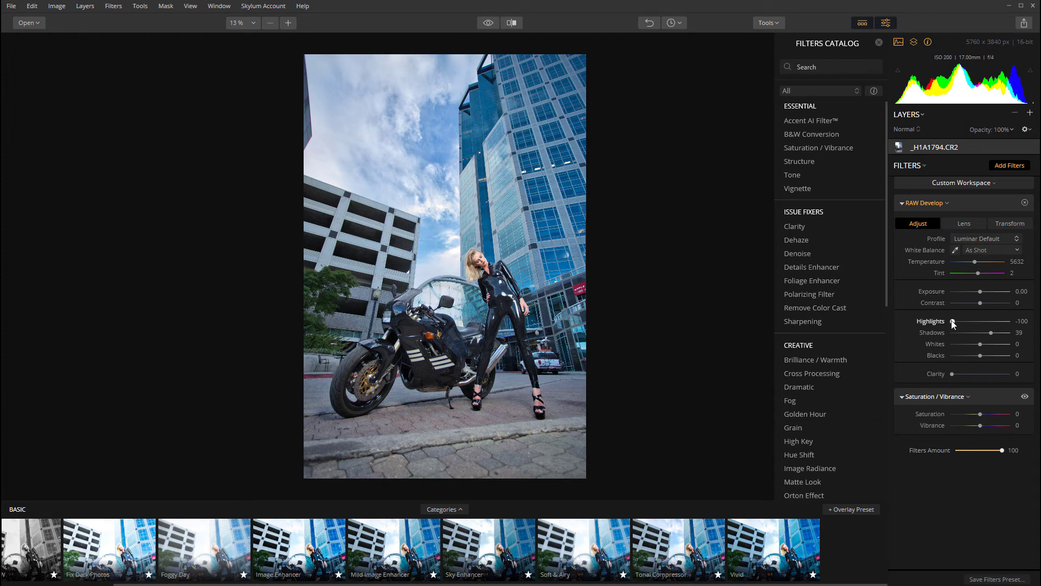
pyautogui.moveTo(953, 321); pyautogui.dragTo(981, 324)
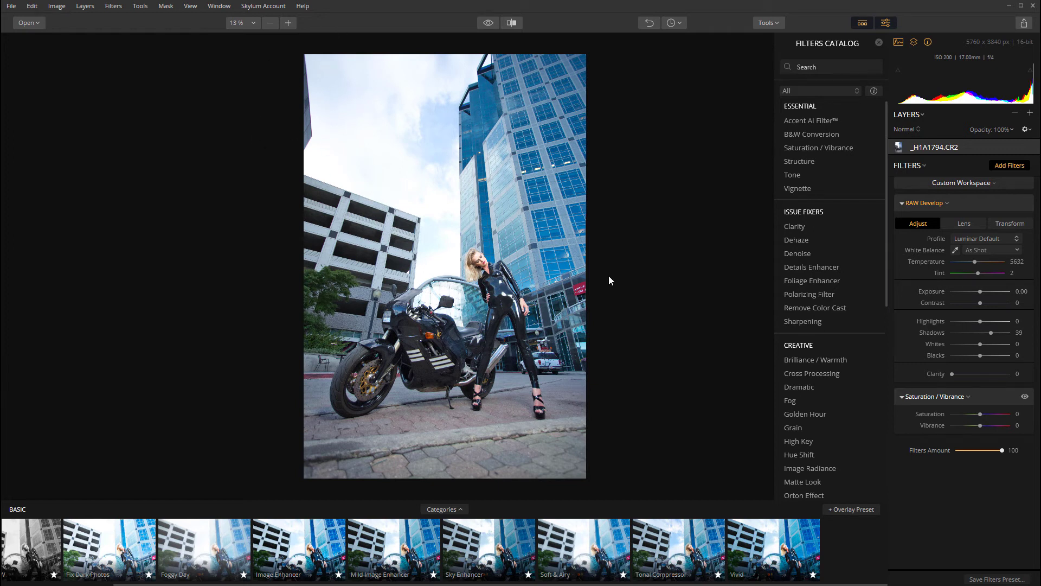
pyautogui.moveTo(981, 322); pyautogui.dragTo(925, 324)
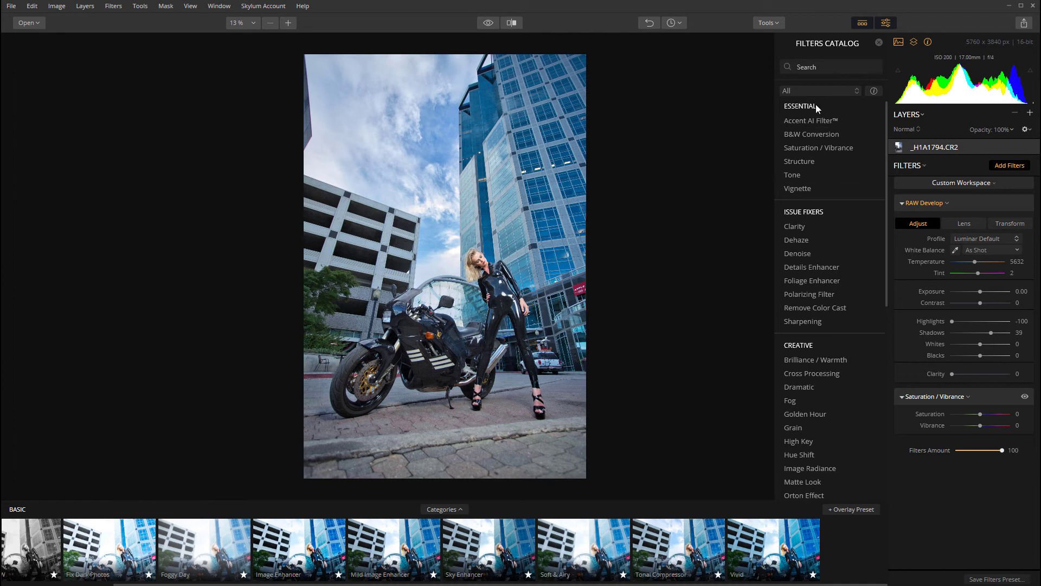
pyautogui.click(969, 223)
pyautogui.click(1007, 224)
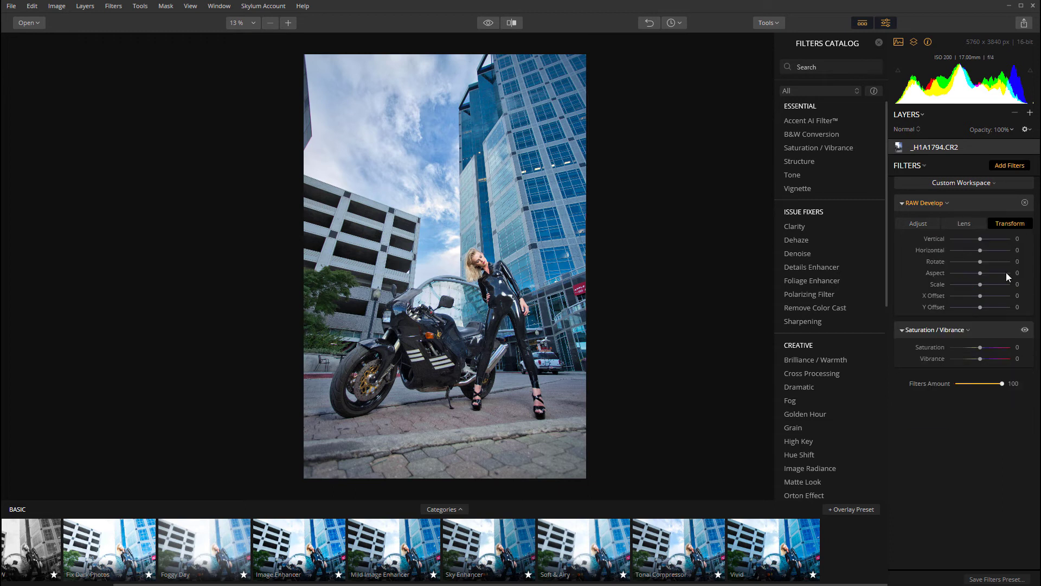
pyautogui.click(956, 223)
pyautogui.click(916, 224)
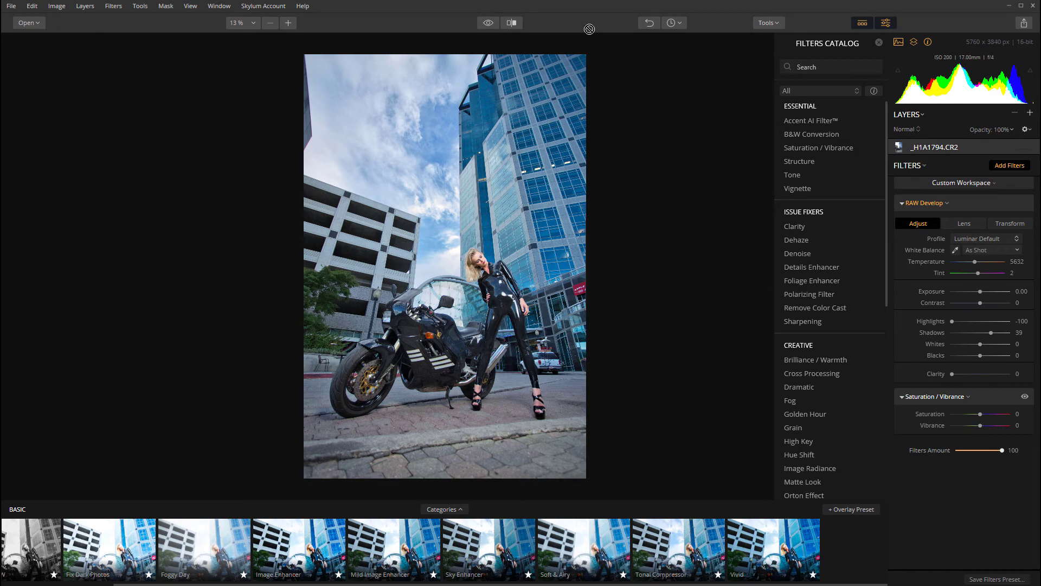
# Step: Discard the motorcycle photo's edits via File > Open and scroll the Bike-Girl-DownTown thumbnails
pyautogui.click(11, 6)
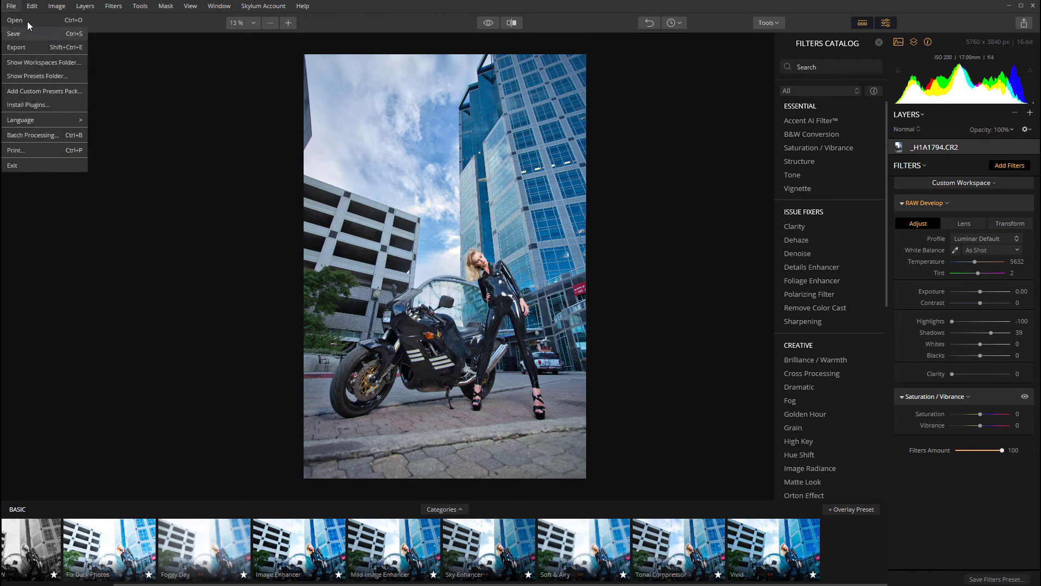
pyautogui.click(28, 31)
pyautogui.click(526, 335)
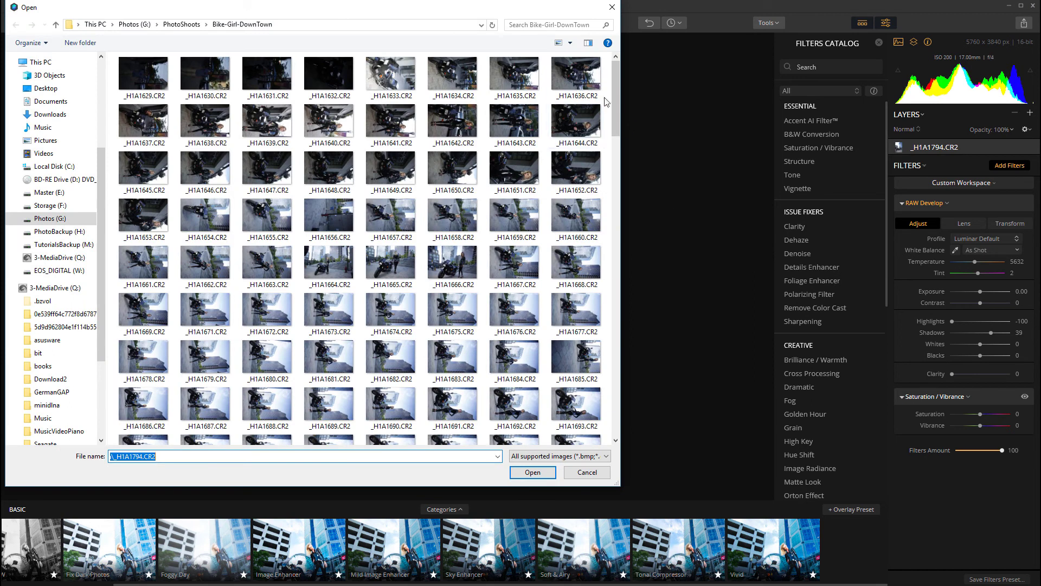
pyautogui.moveTo(617, 96); pyautogui.dragTo(600, 291)
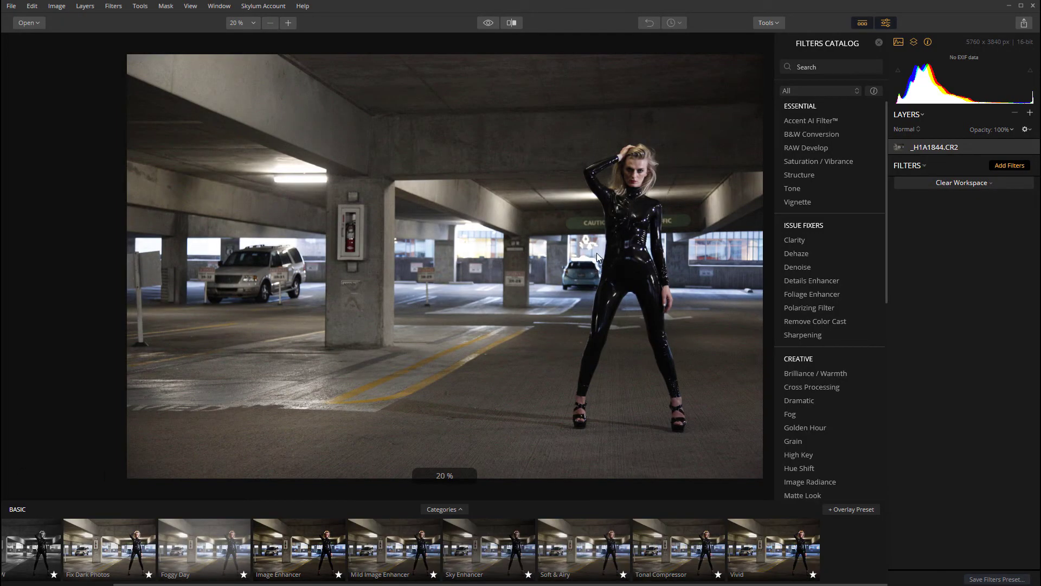
# Step: Zoom _H1A1844.CR2 to 161%, pan over the figure and building to check noise, then fit it back
pyautogui.scroll(6, 622, 247)
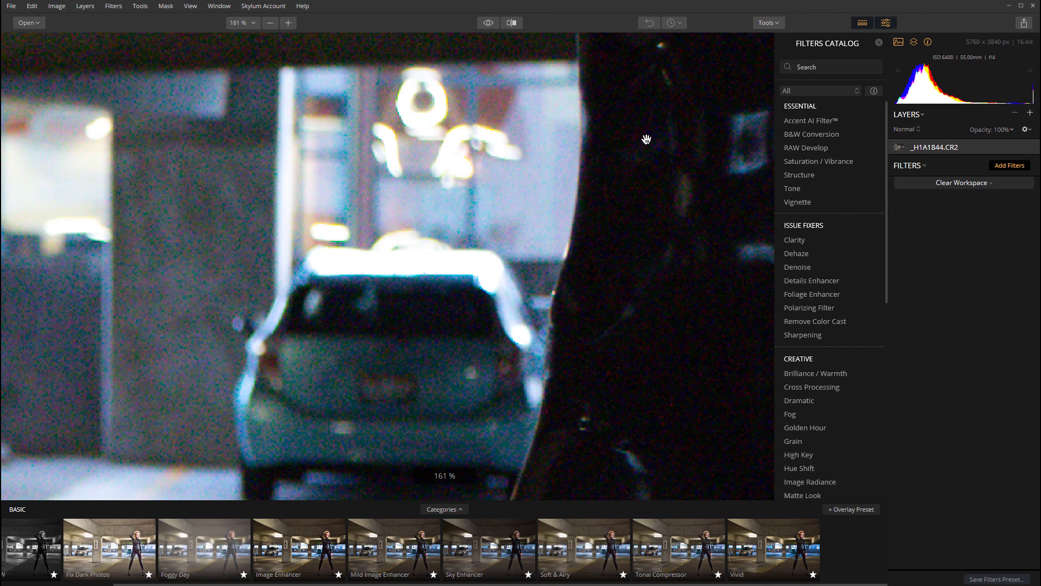
pyautogui.moveTo(646, 140); pyautogui.dragTo(242, 216)
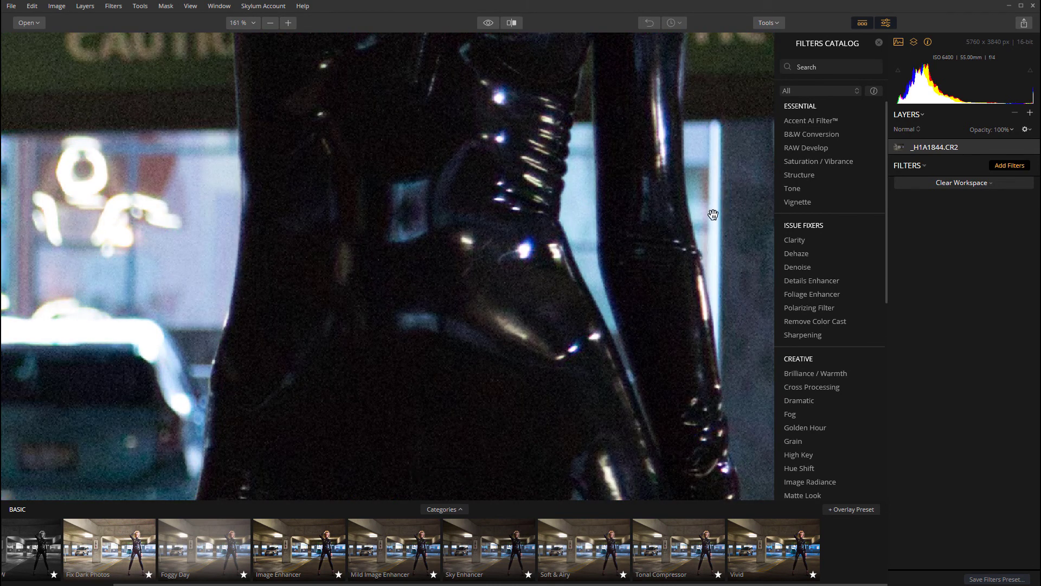
pyautogui.moveTo(714, 215); pyautogui.dragTo(336, 277)
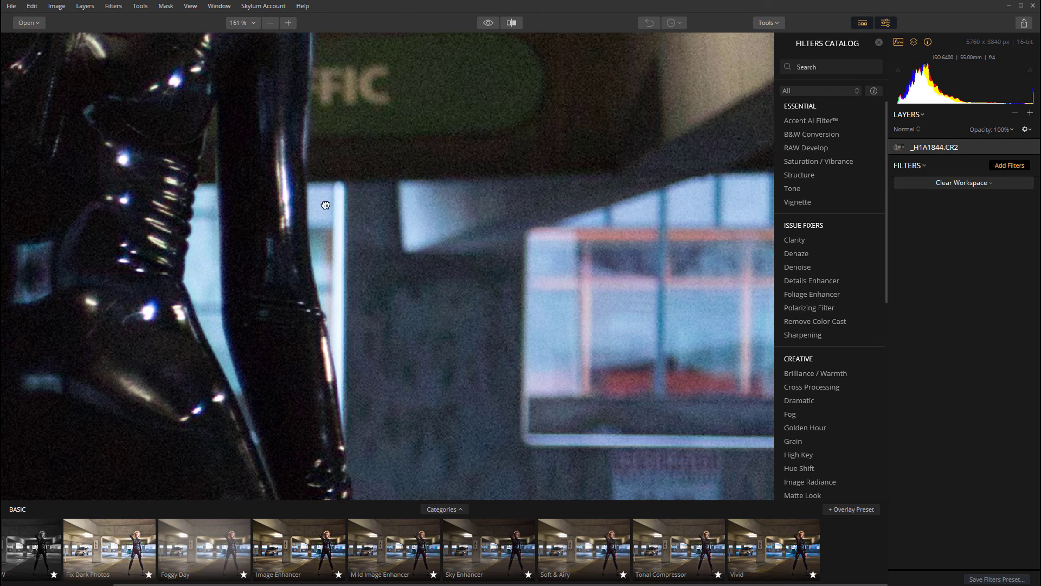
pyautogui.moveTo(325, 205); pyautogui.dragTo(520, 309)
pyautogui.hotkey('ctrl', '0')
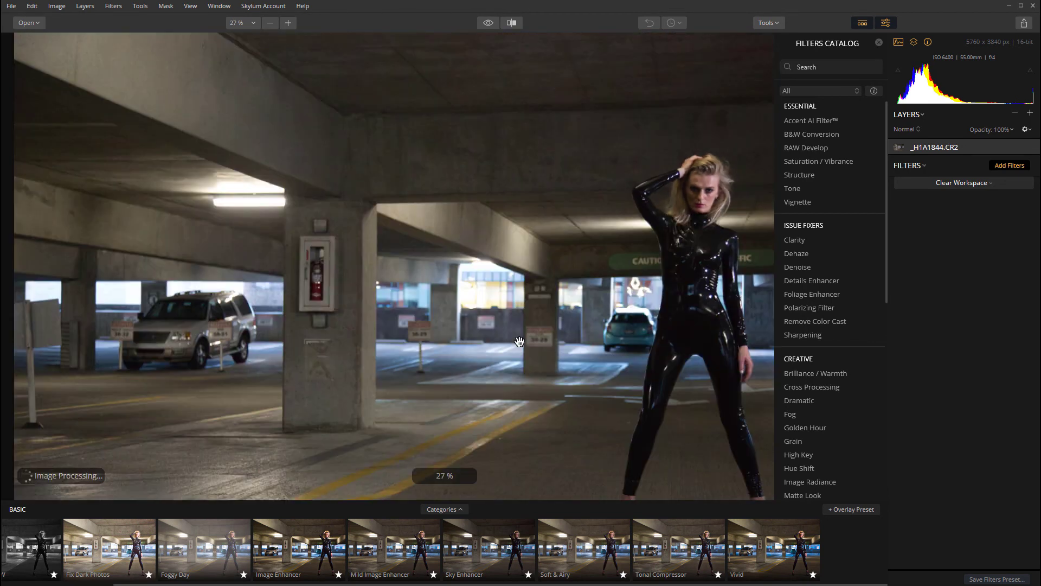
pyautogui.scroll(3, 519, 340)
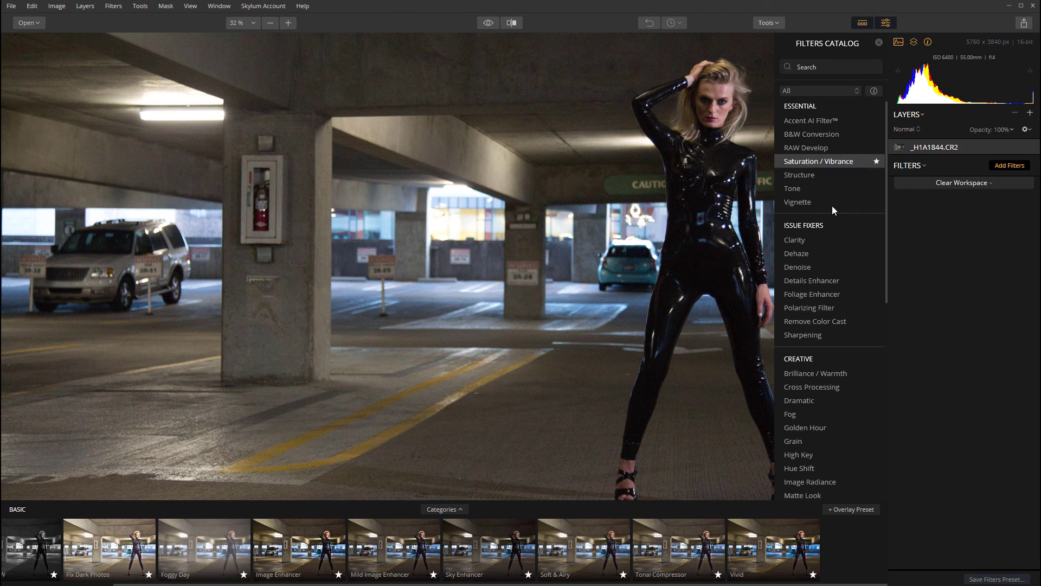
# Step: Add Denoise to _H1A1844.CR2 with Luminosity 40, Color 53 and Boost 86
pyautogui.click(805, 267)
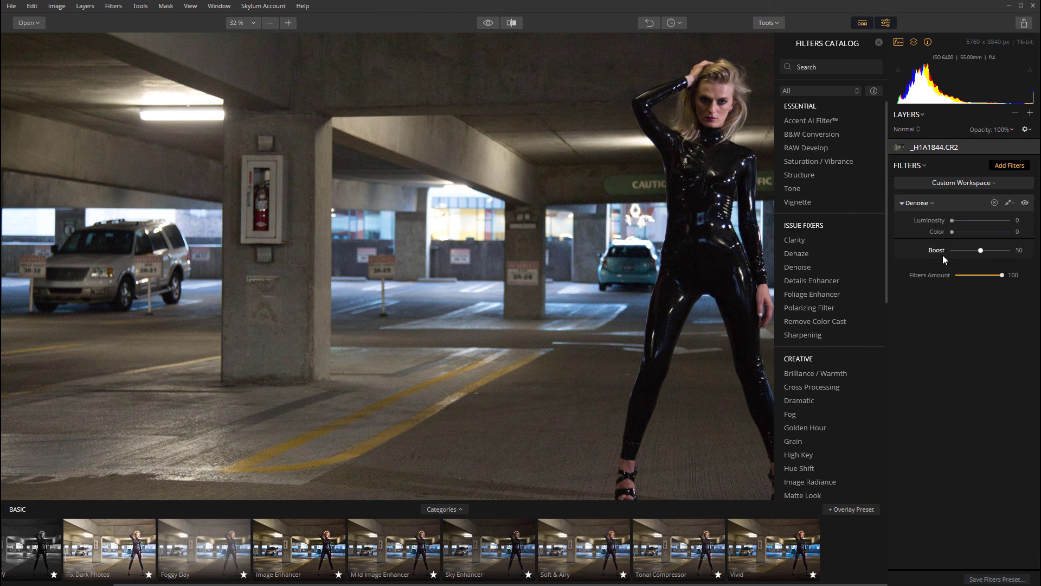
pyautogui.scroll(4, 546, 172)
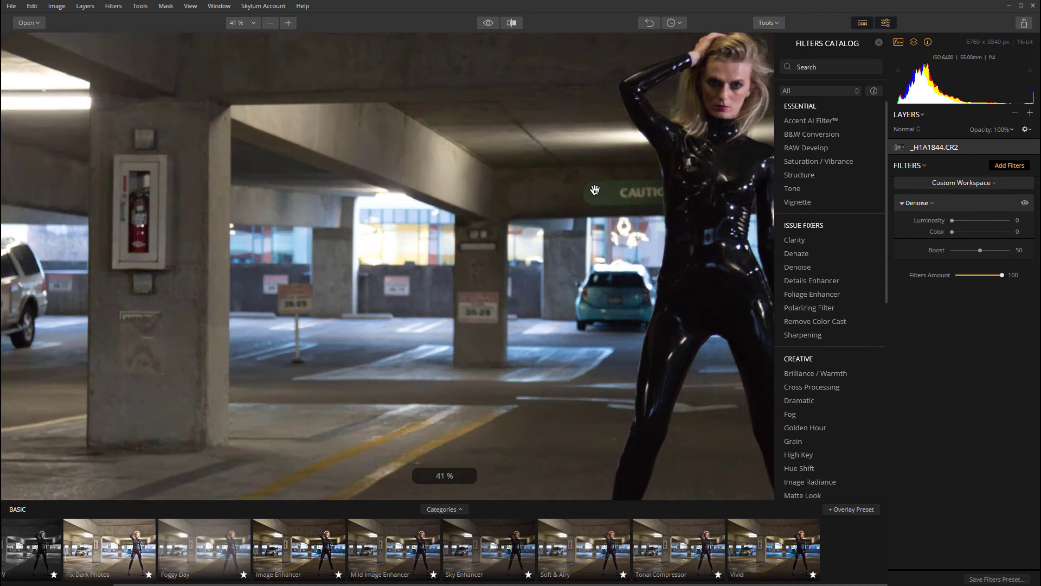
pyautogui.scroll(4, 595, 190)
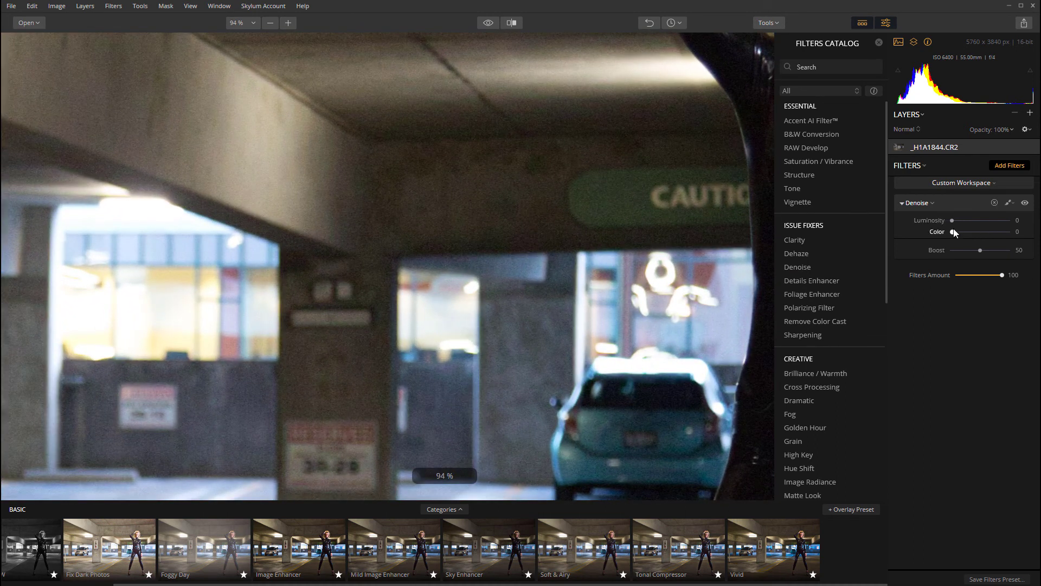
pyautogui.moveTo(979, 250); pyautogui.dragTo(975, 222)
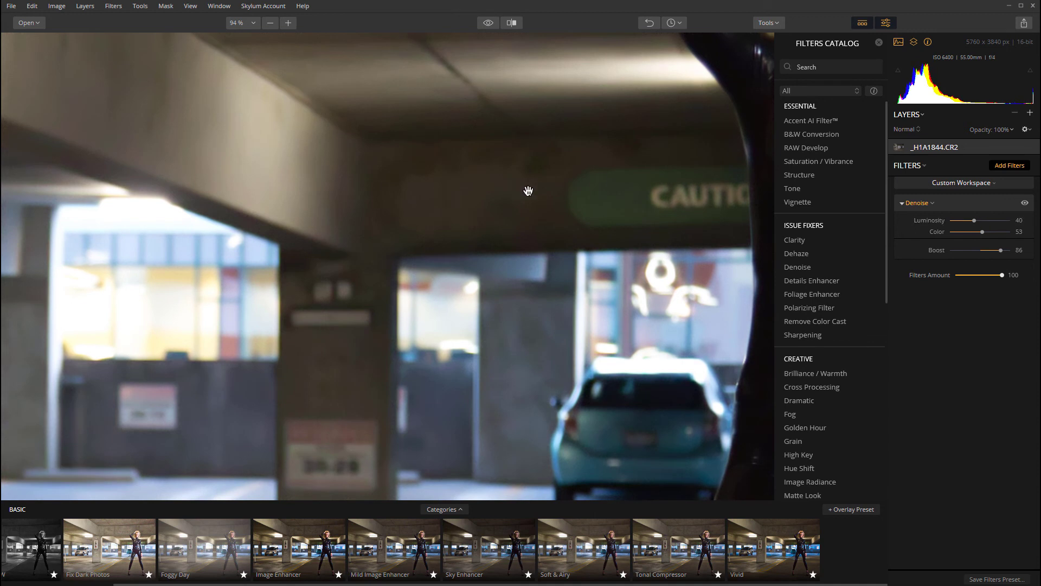
pyautogui.hotkey('ctrl', '0')
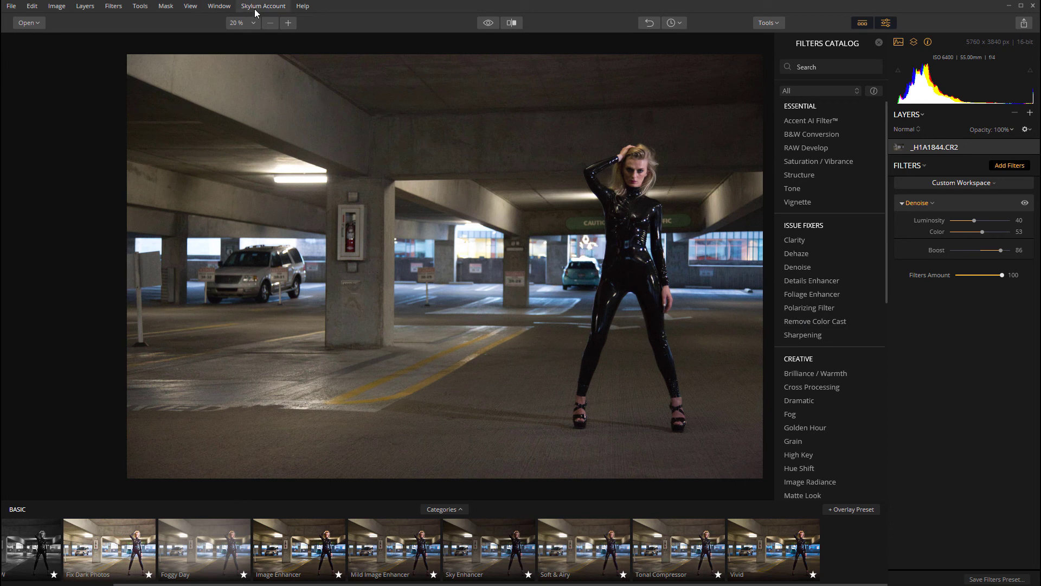
pyautogui.click(300, 7)
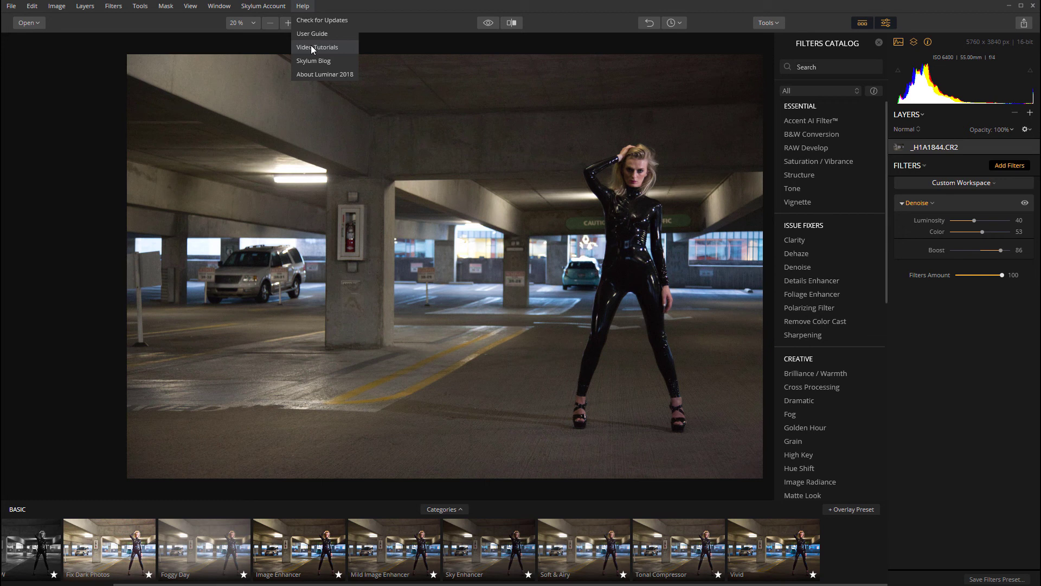
pyautogui.click(551, 194)
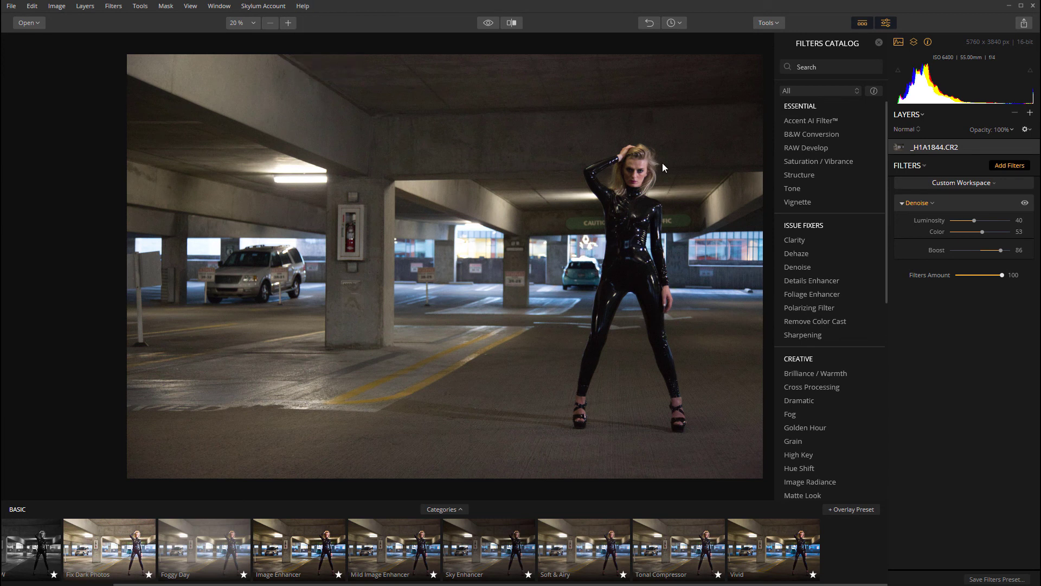
pyautogui.scroll(5, 662, 162)
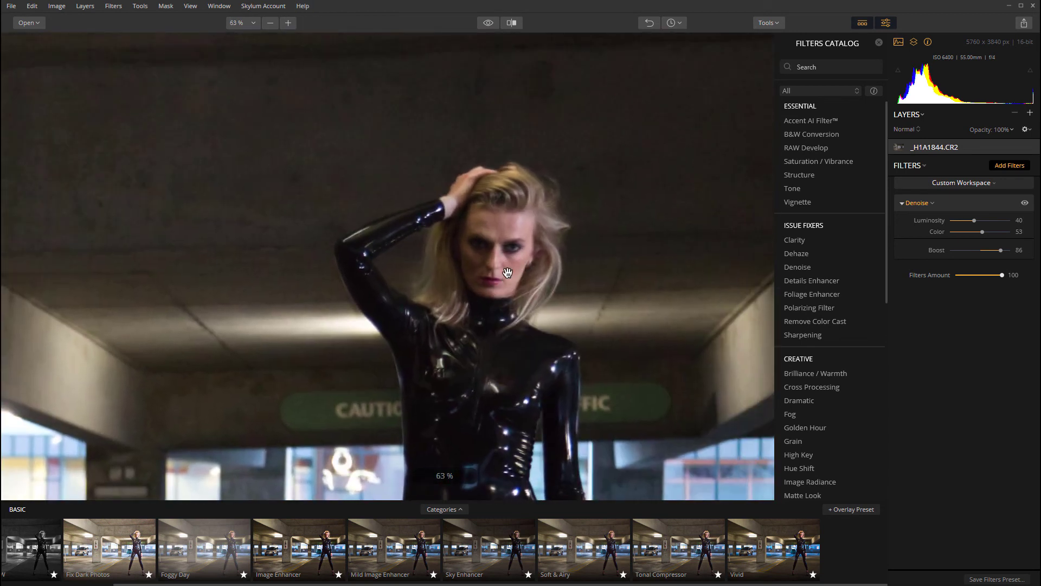
pyautogui.scroll(-3, 573, 264)
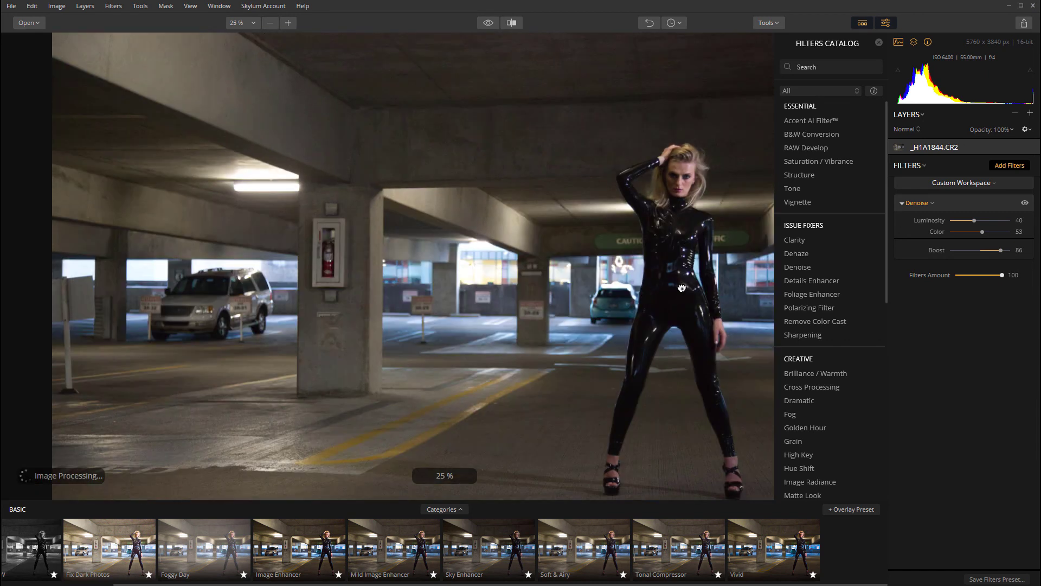
pyautogui.scroll(-1, 566, 205)
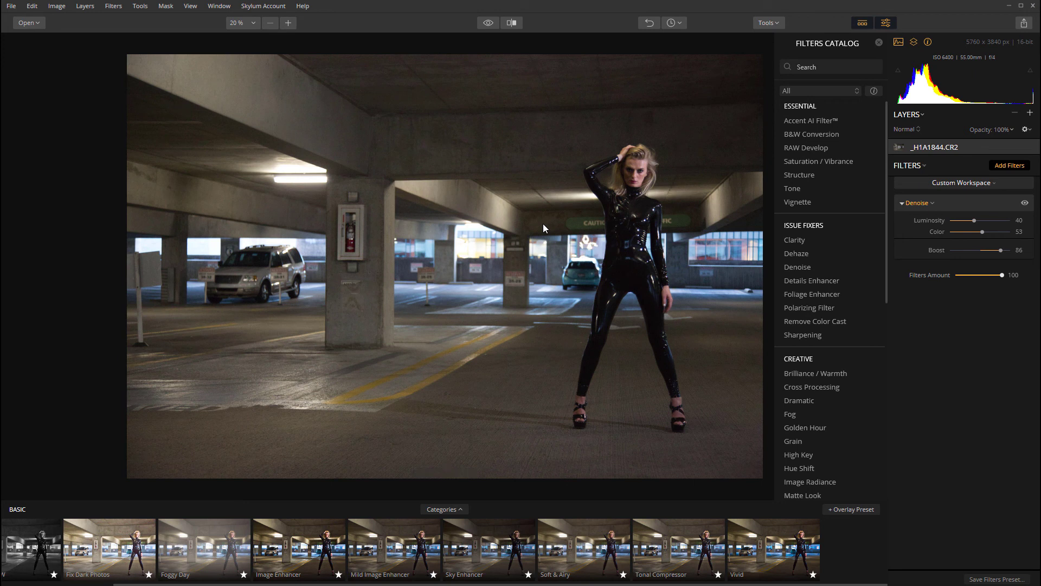
# Step: Scroll down the Filters Catalog toward the Professional section containing LUT Mapping
pyautogui.scroll(-3, 854, 295)
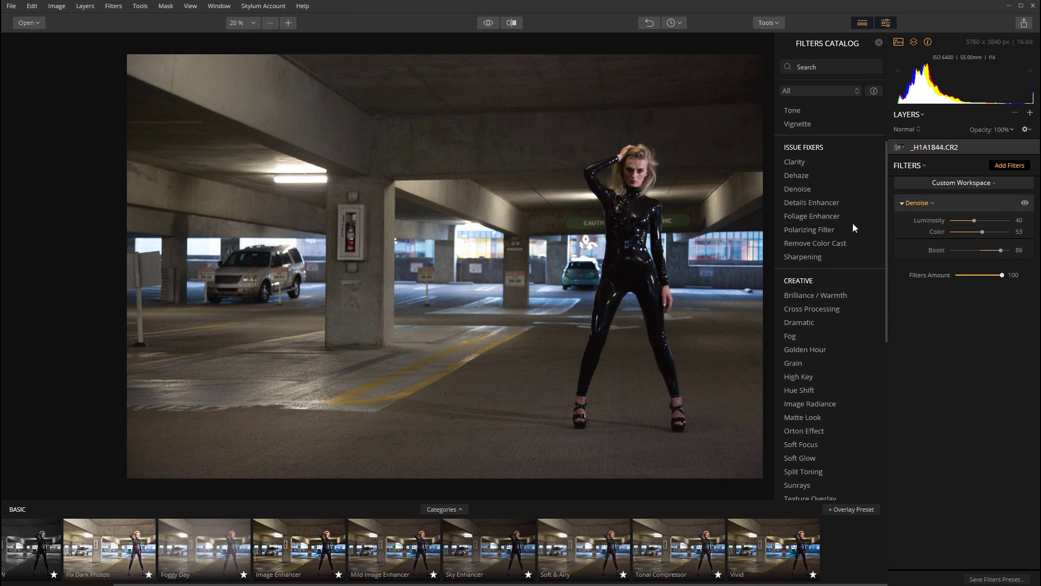
pyautogui.scroll(3, 852, 223)
pyautogui.scroll(-6, 850, 184)
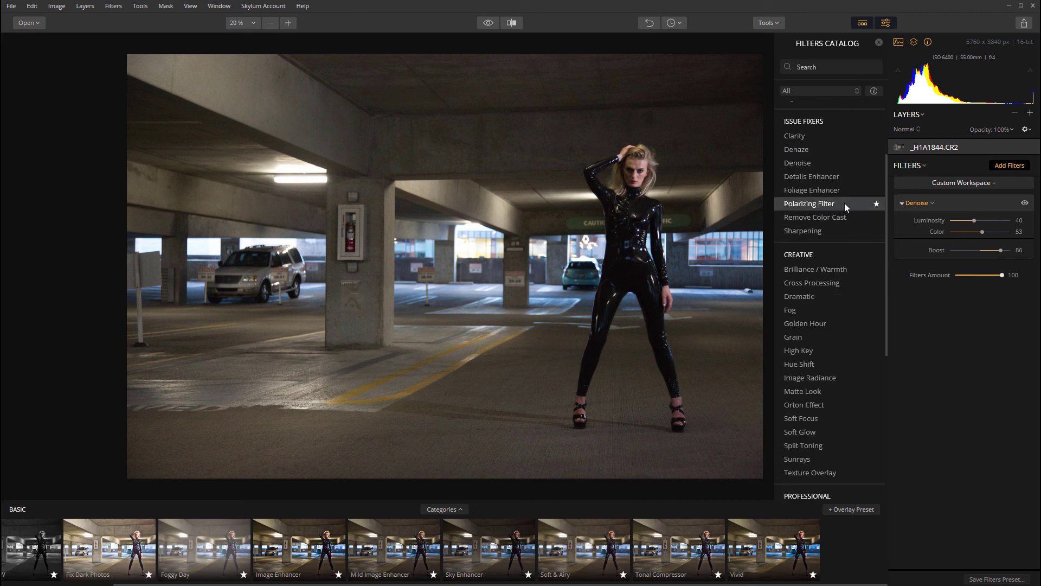
pyautogui.scroll(-3, 839, 245)
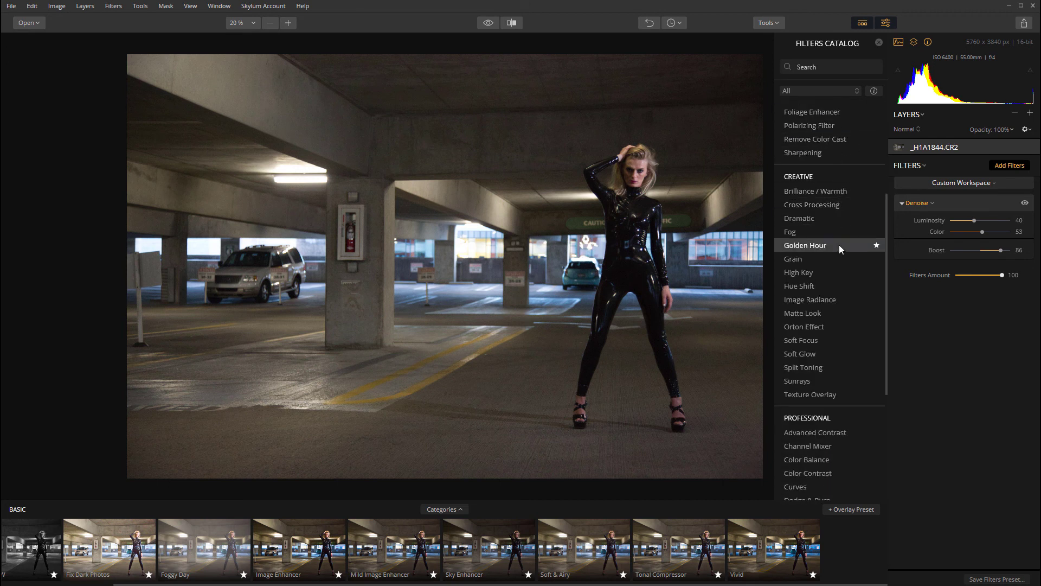
pyautogui.scroll(-5, 864, 227)
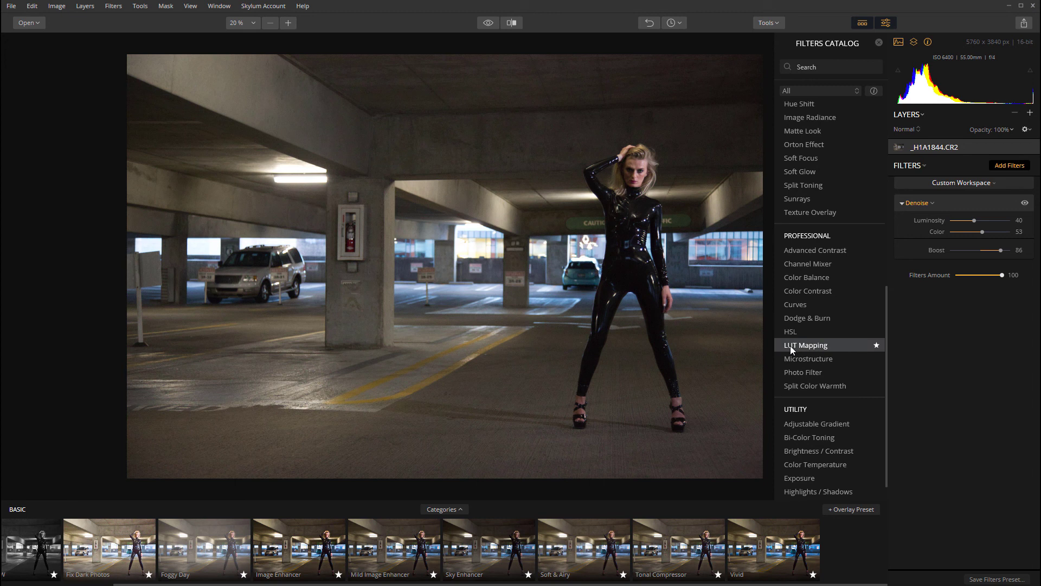
pyautogui.click(822, 344)
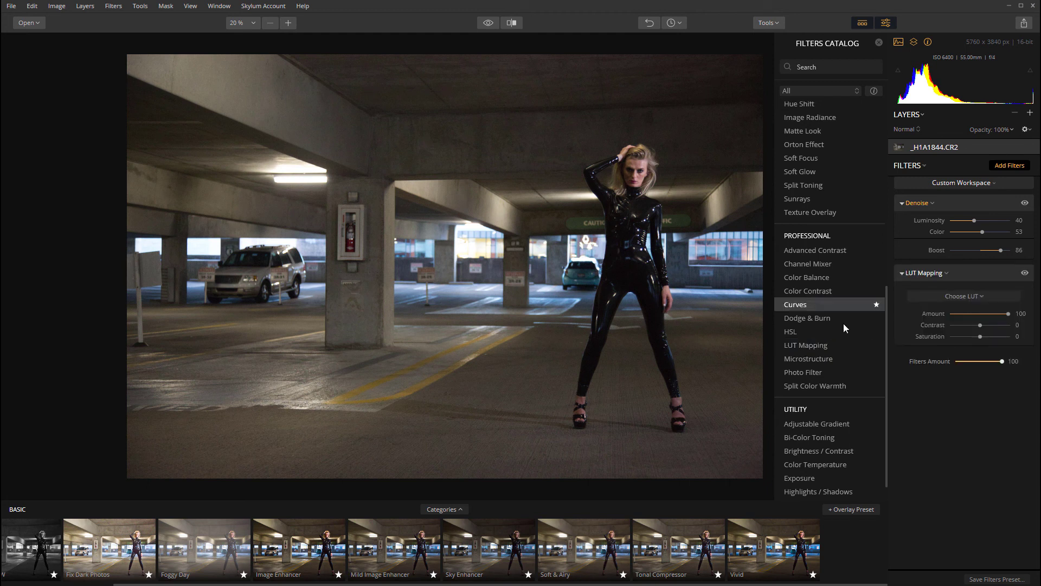
pyautogui.click(963, 296)
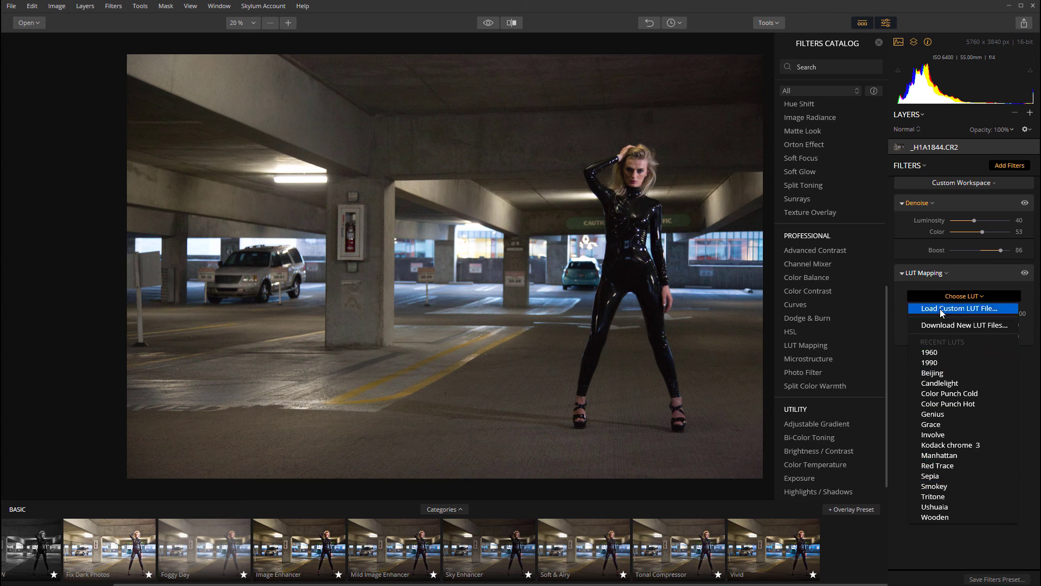
pyautogui.click(874, 345)
pyautogui.scroll(-1, 872, 347)
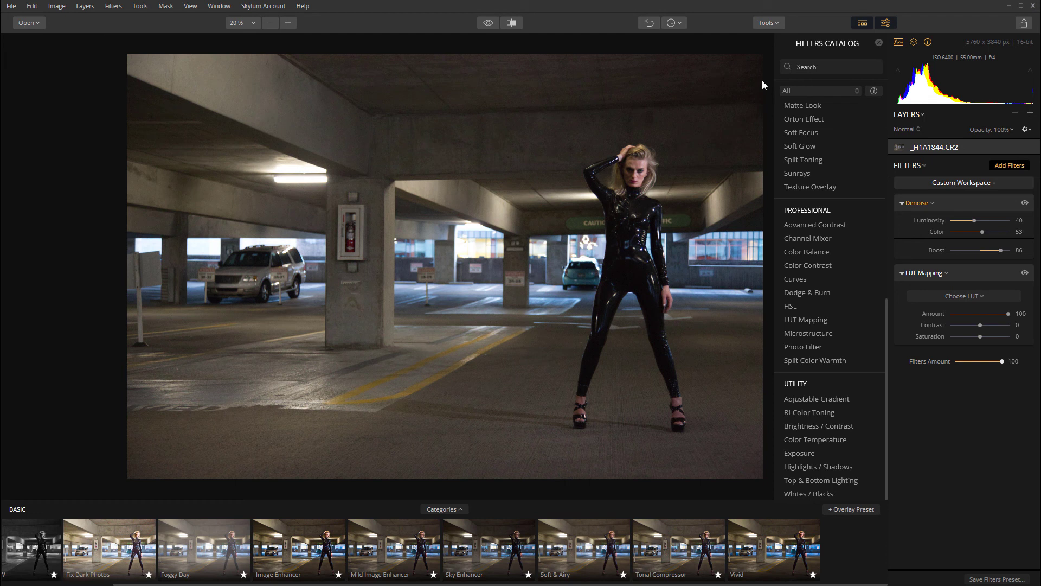
pyautogui.scroll(15, 821, 326)
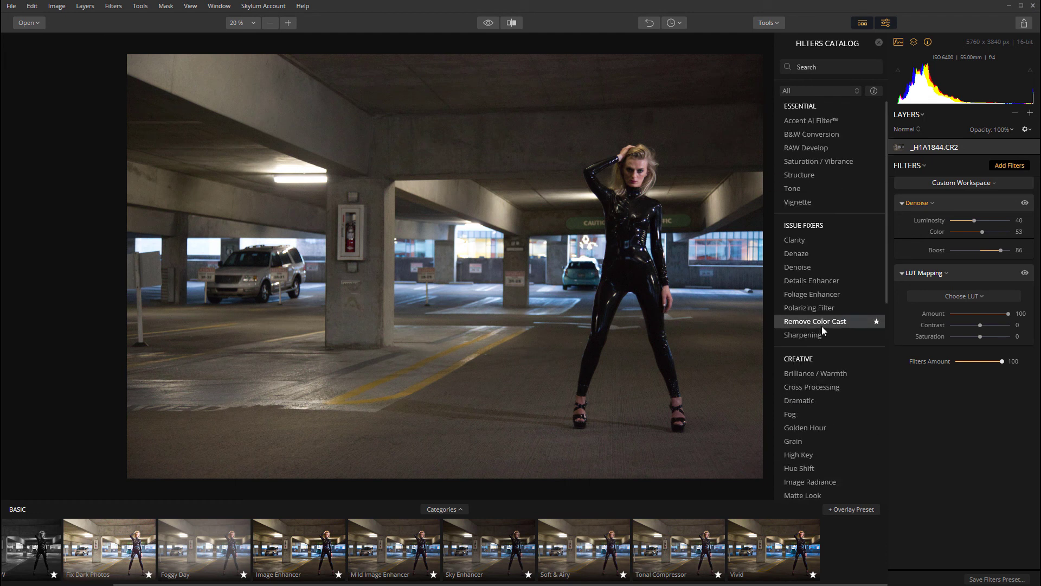
pyautogui.scroll(-13, 838, 265)
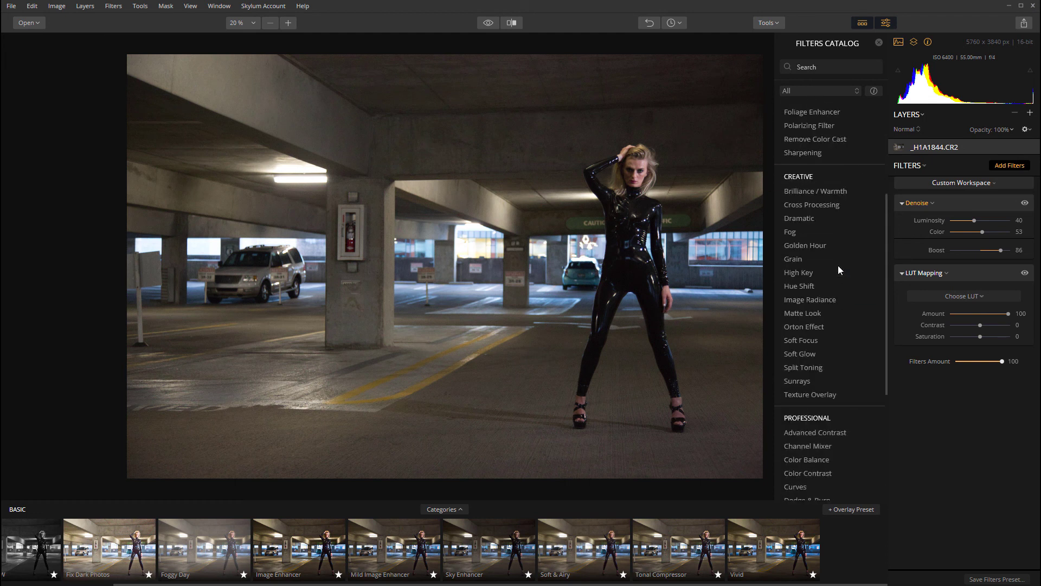
pyautogui.scroll(-4, 839, 266)
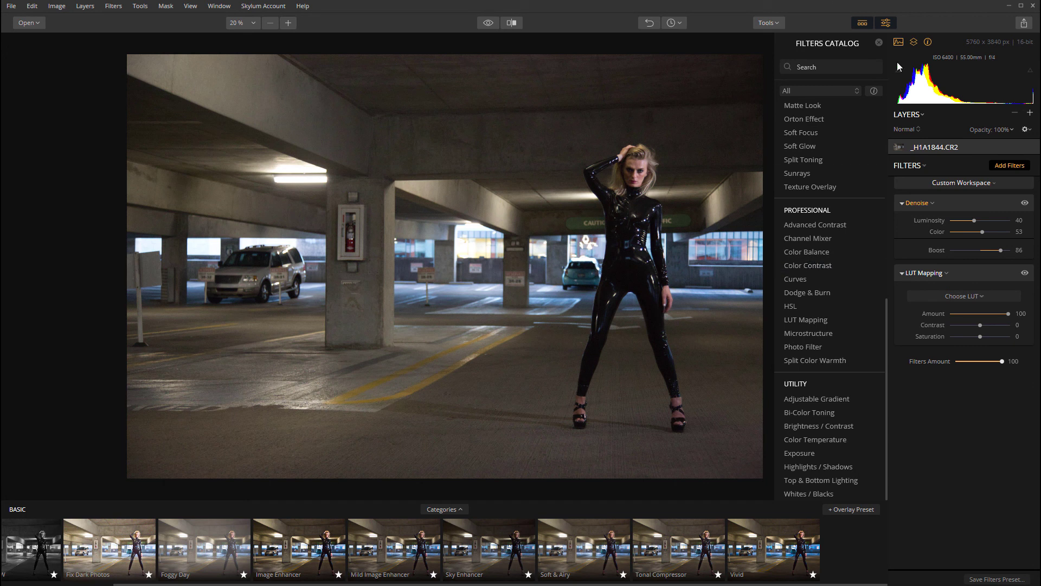
# Step: Close the Filters Catalog, then delete Denoise and LUT Mapping from _H1A1844.CR2's filter stack
pyautogui.click(880, 42)
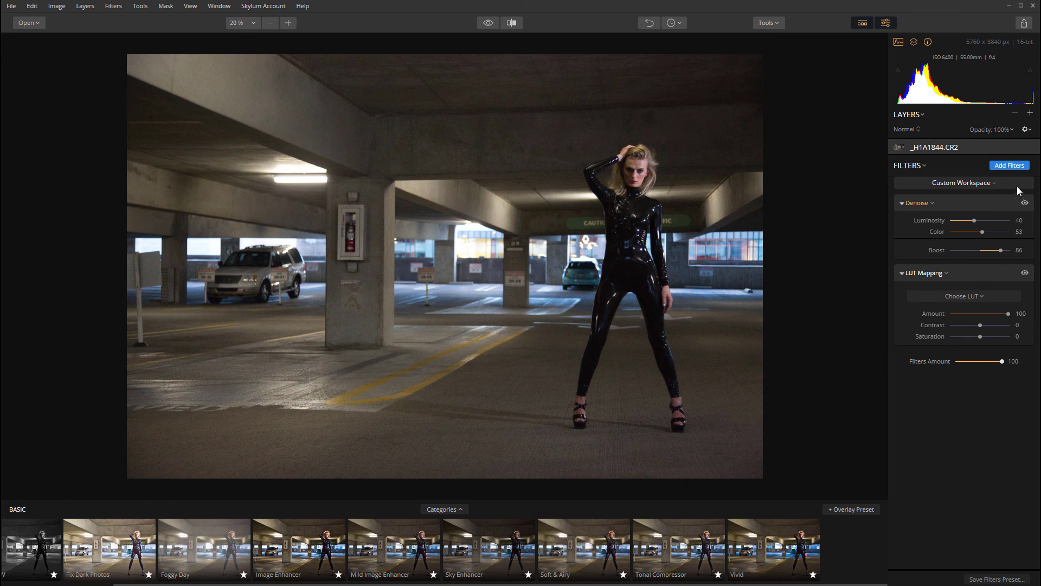
pyautogui.click(994, 203)
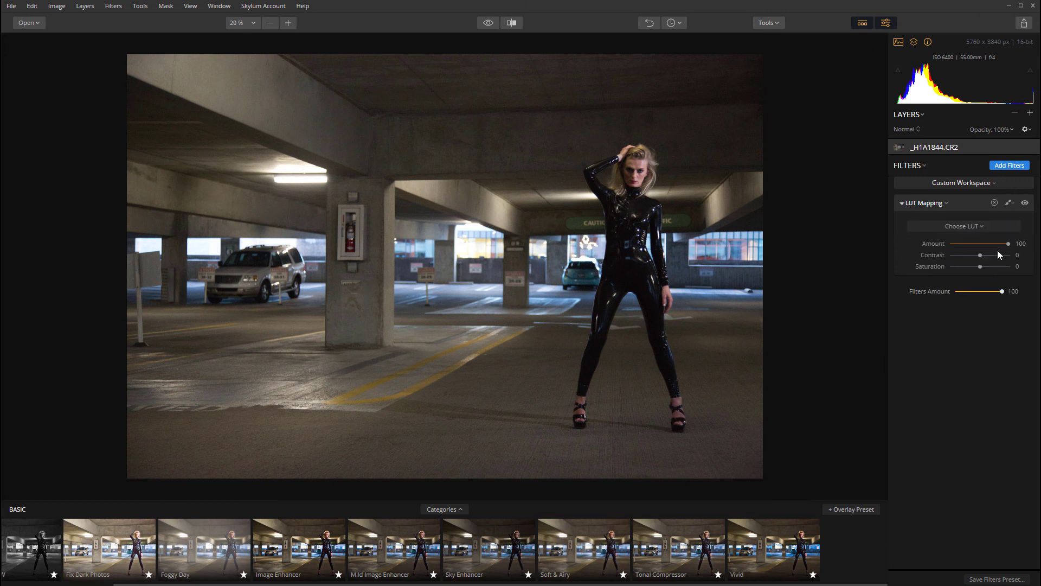
pyautogui.click(995, 203)
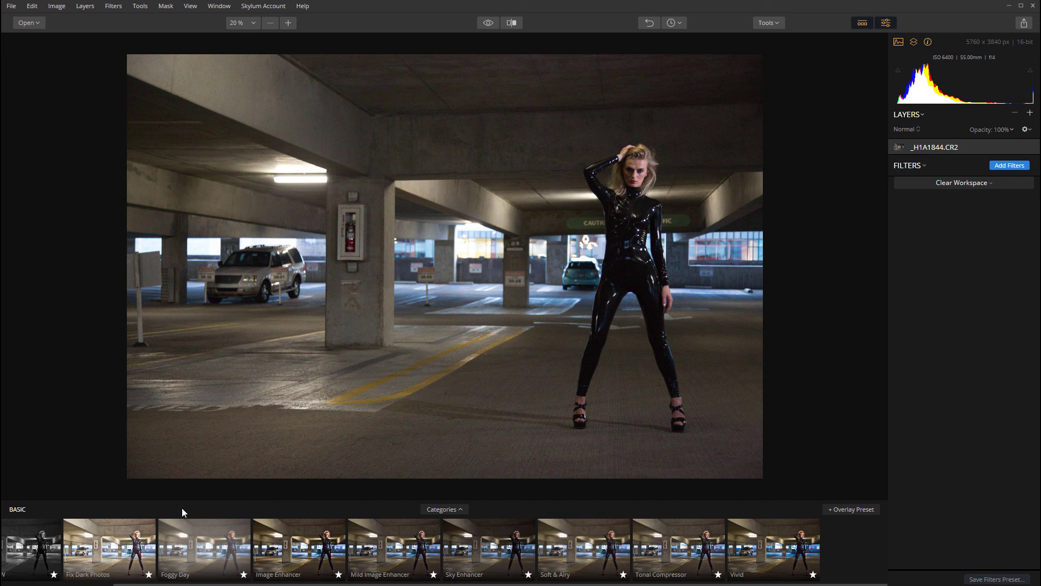
# Step: Try the Basic presets Classic B&W, Fix Dark Photos, Foggy Day, Image Enhancer and Mild Image Enhancer
pyautogui.click(25, 556)
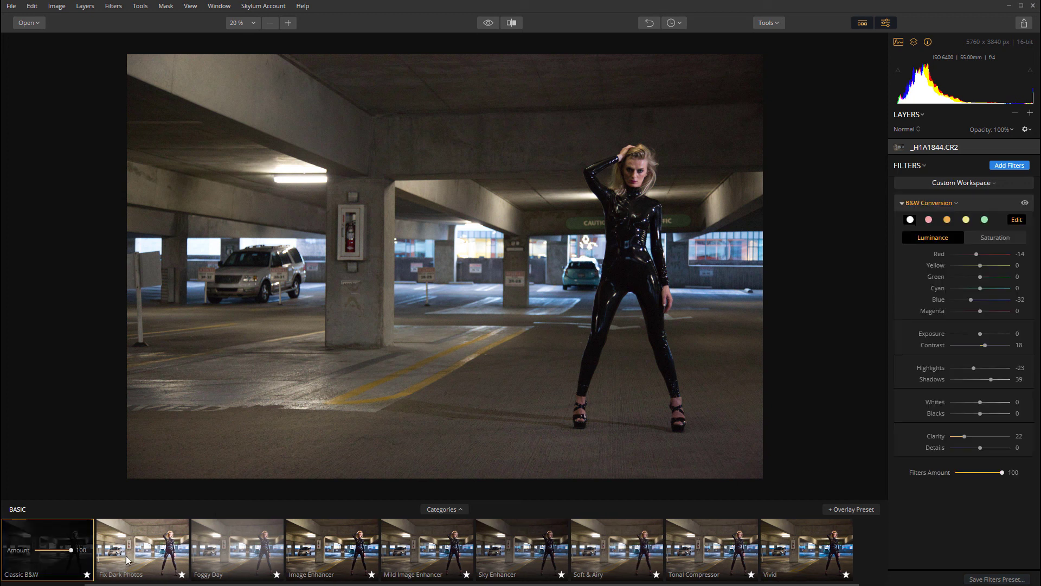
pyautogui.click(158, 552)
pyautogui.click(259, 553)
pyautogui.click(320, 552)
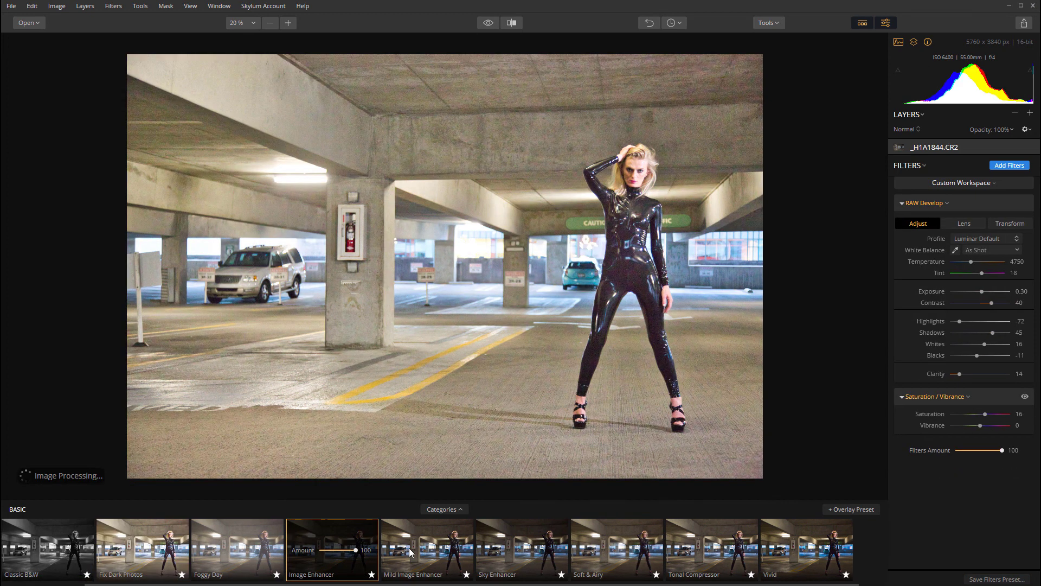
pyautogui.click(419, 554)
# Step: In the Portrait category, try Mysterious Girl, then apply Noble Beauty at Amount 82
pyautogui.click(451, 509)
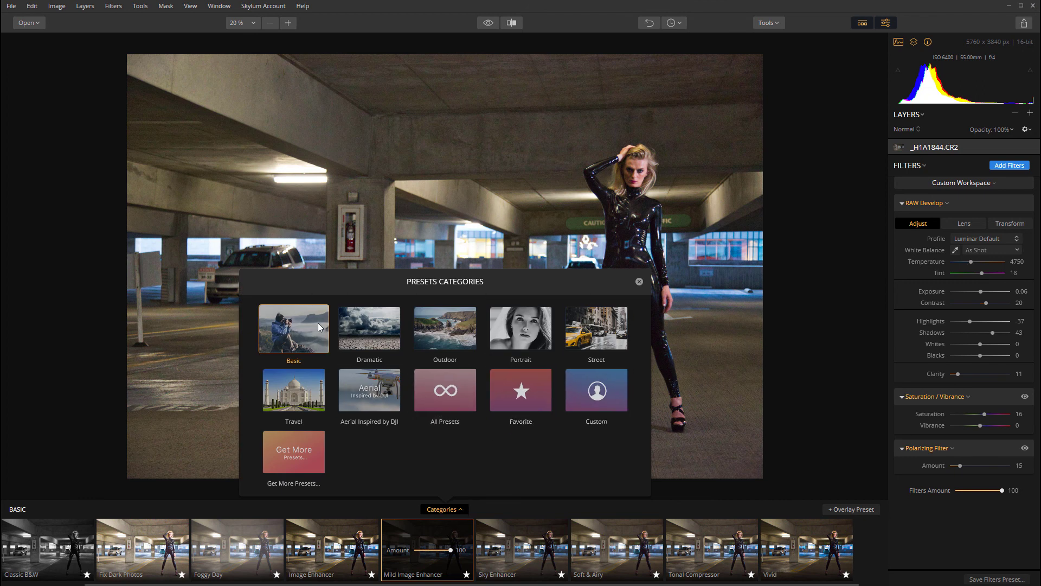
pyautogui.click(520, 329)
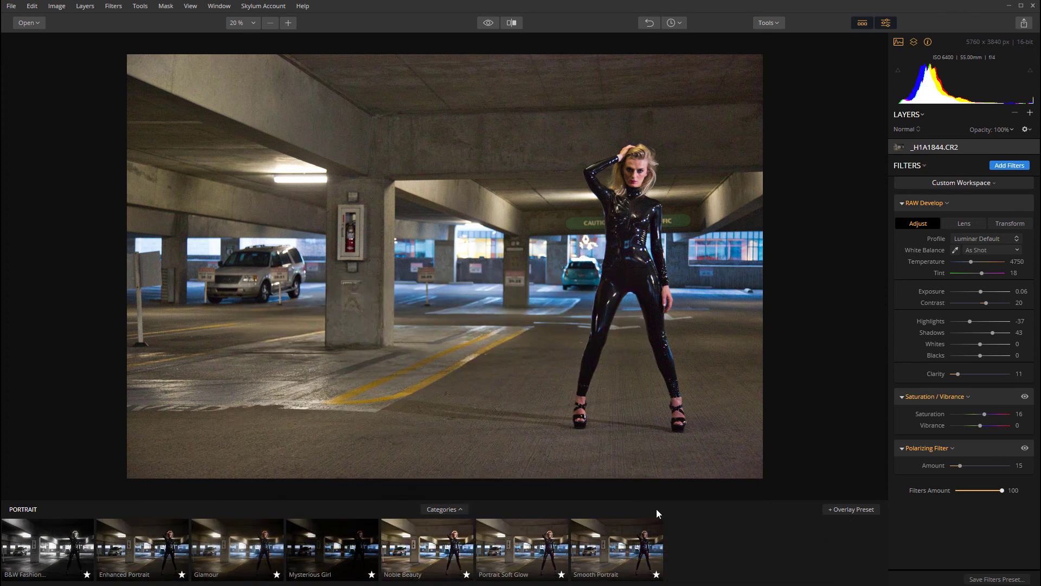
pyautogui.click(359, 552)
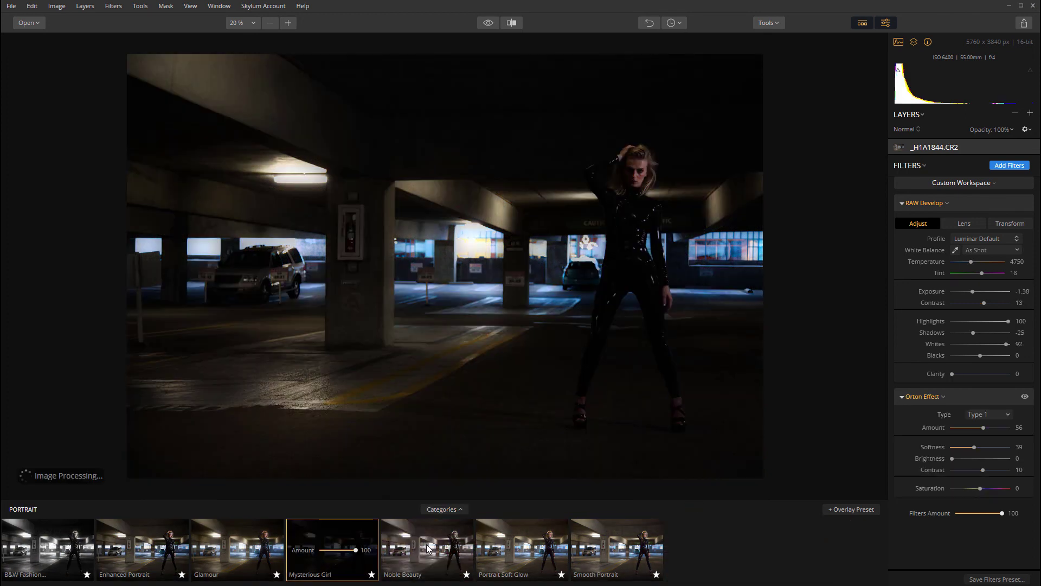
pyautogui.click(427, 550)
pyautogui.moveTo(454, 550)
pyautogui.mouseDown()
pyautogui.moveTo(418, 553)
pyautogui.moveTo(442, 549)
pyautogui.mouseUp()
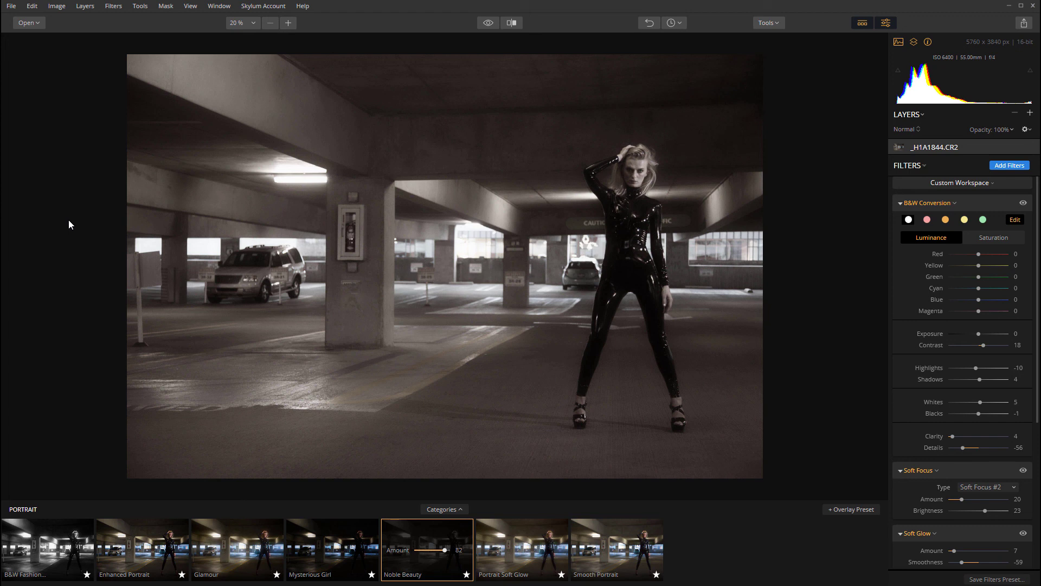
pyautogui.click(1026, 25)
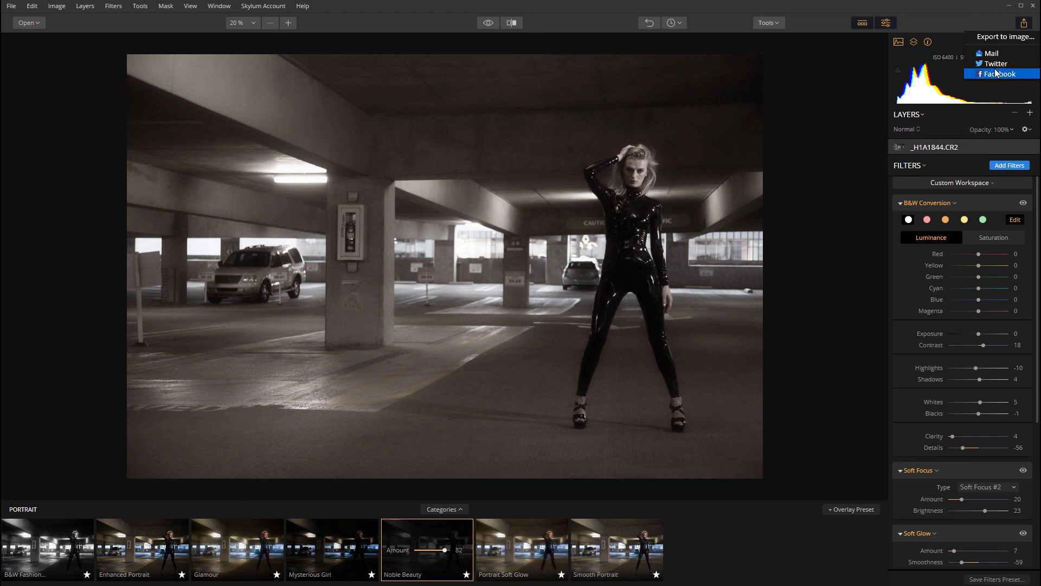
pyautogui.click(1003, 21)
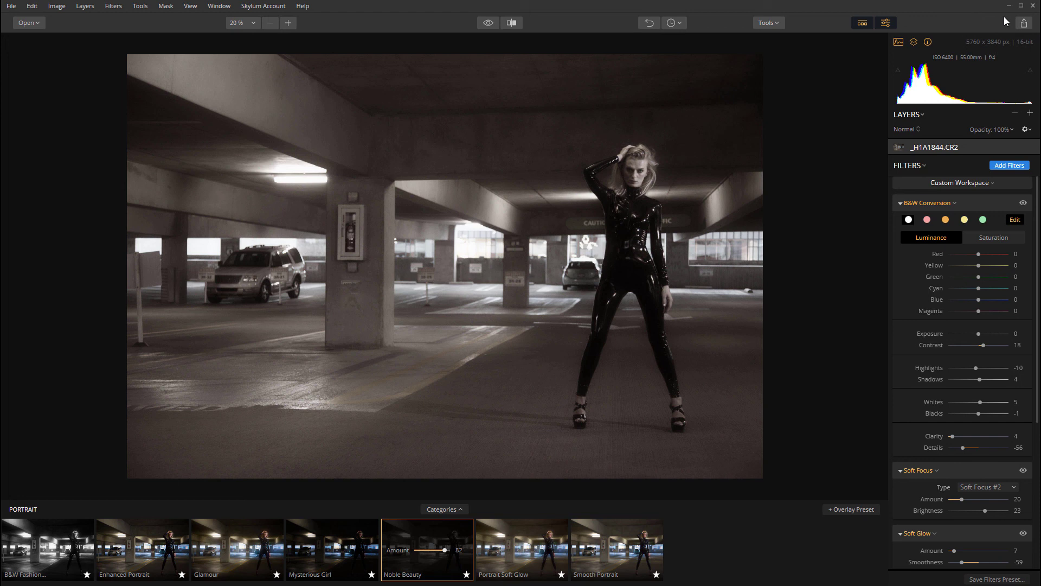
# Step: Alt+Tab to Chrome's skylum.com/luminar page and scroll through the Luminar 2018 page
pyautogui.hotkey('alt', 'Tab')
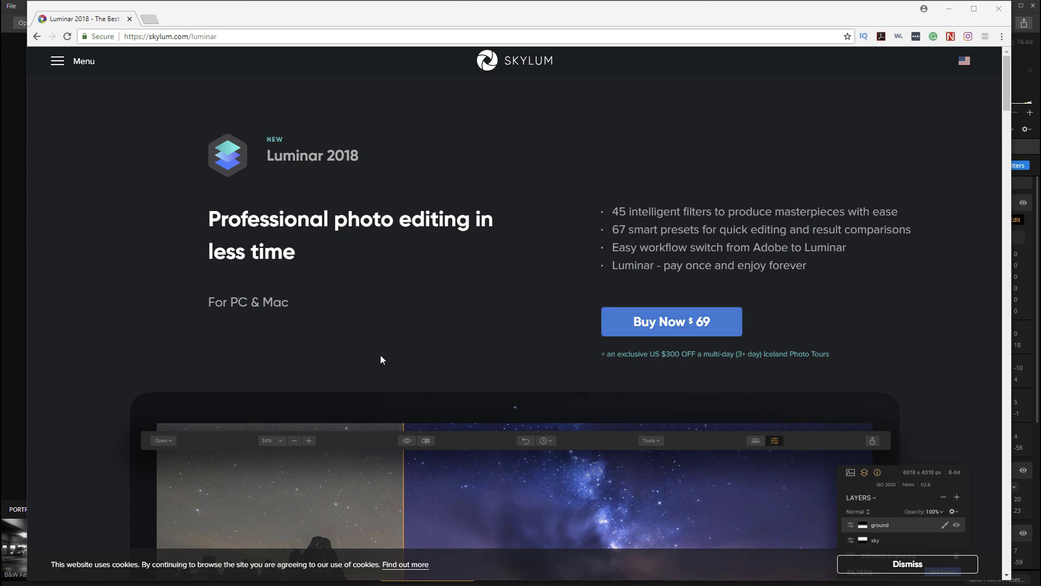
pyautogui.scroll(-3, 380, 359)
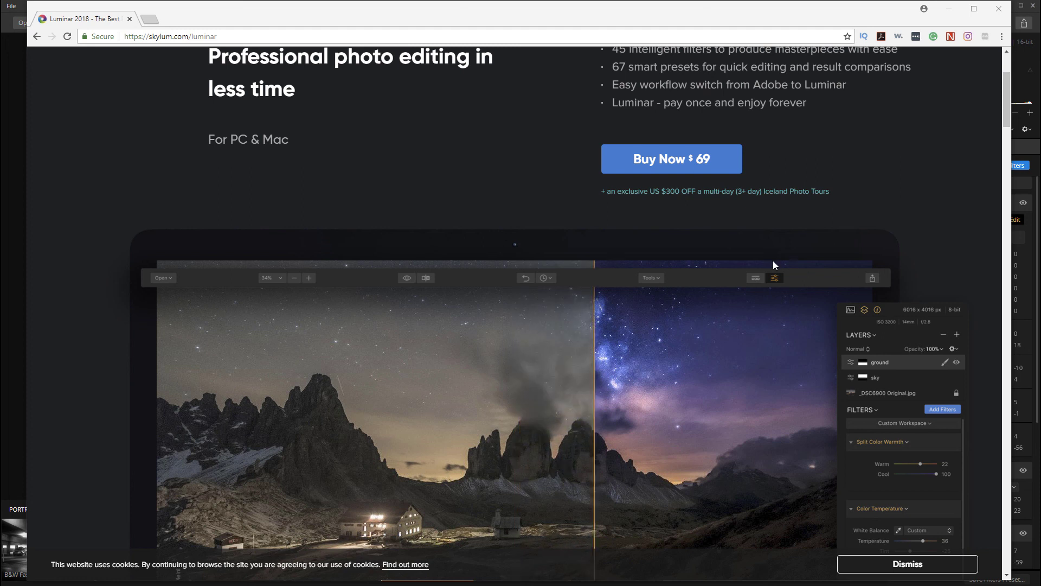
pyautogui.scroll(-6, 952, 245)
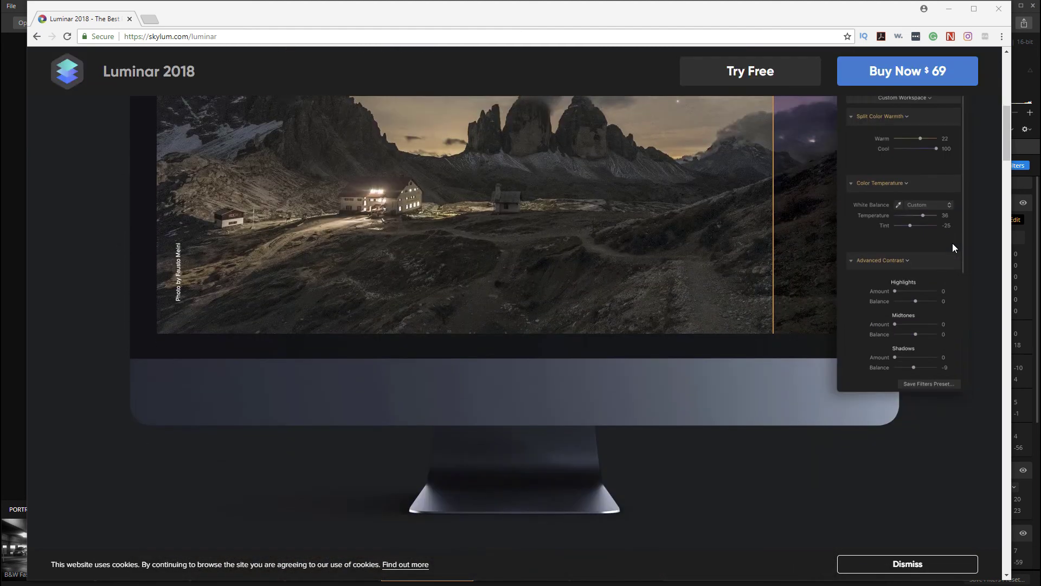
pyautogui.scroll(8, 952, 244)
pyautogui.scroll(-7, 951, 245)
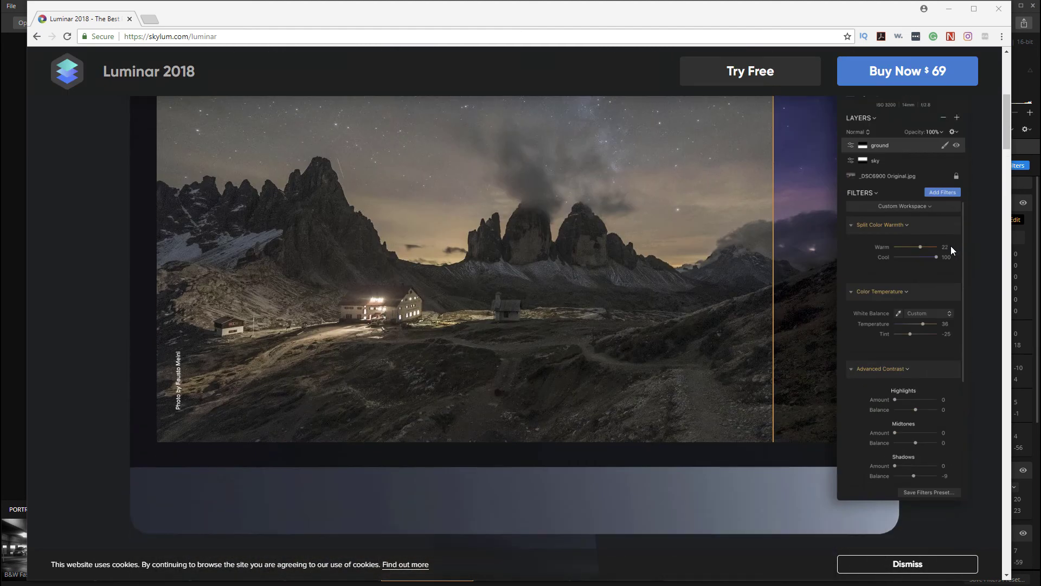
pyautogui.scroll(-4, 771, 322)
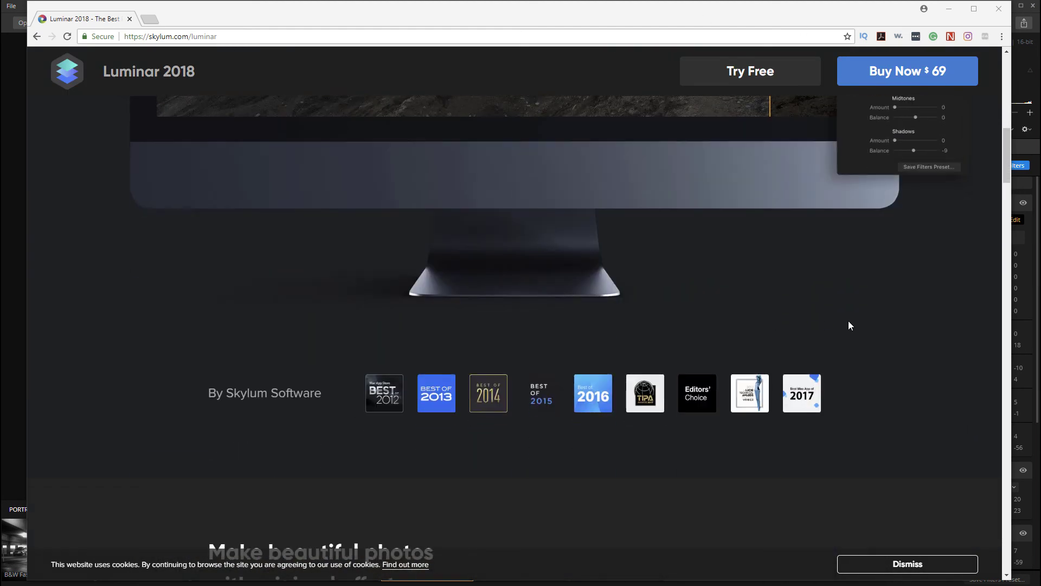
pyautogui.scroll(6, 849, 325)
pyautogui.scroll(6, 851, 336)
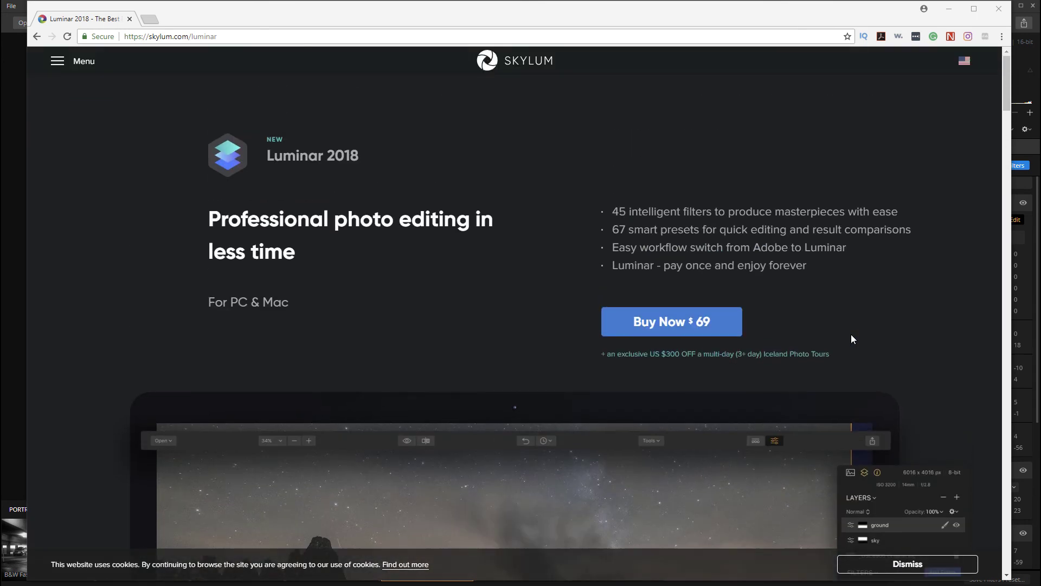